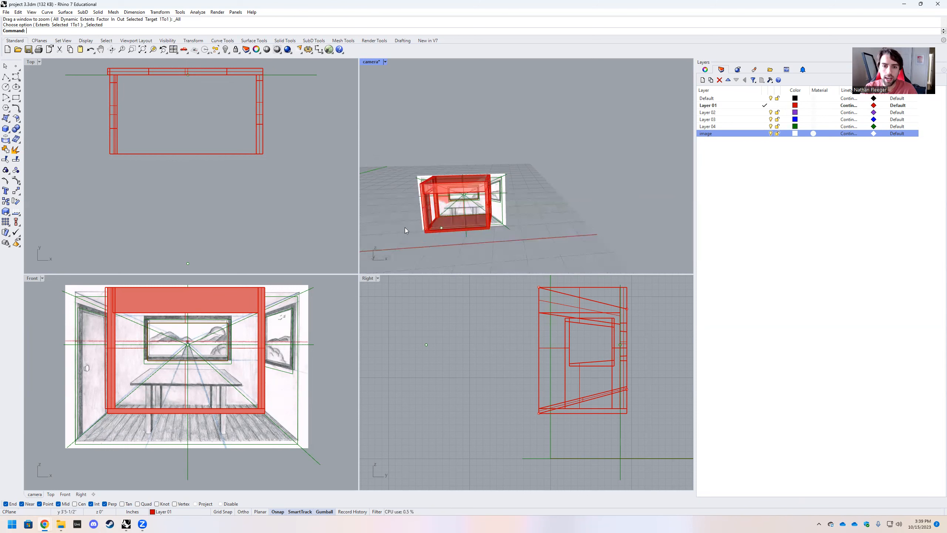
- Frame all the room geometry in the camera view and examine the model around the perspective drawing from several angles
scroll(400, 199, down, 10)
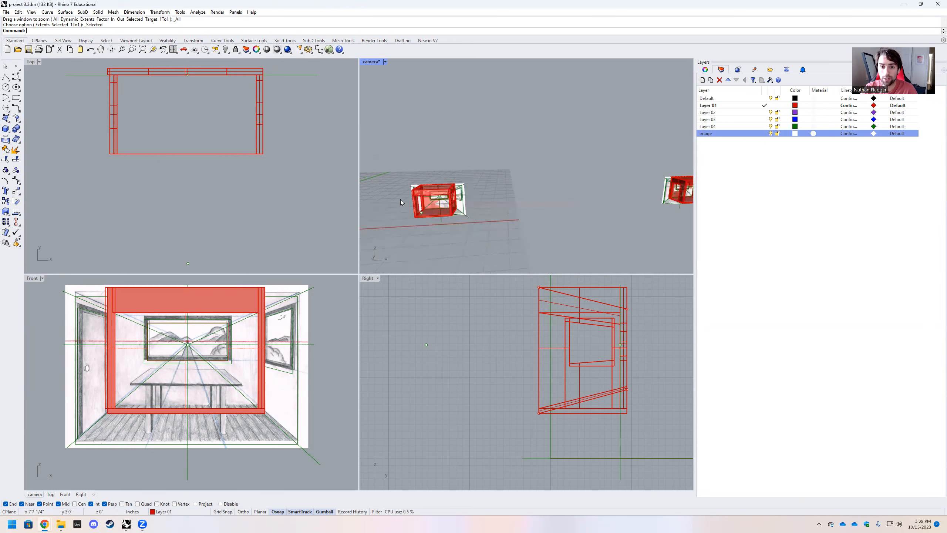
scroll(489, 197, up, 15)
scroll(439, 193, down, 5)
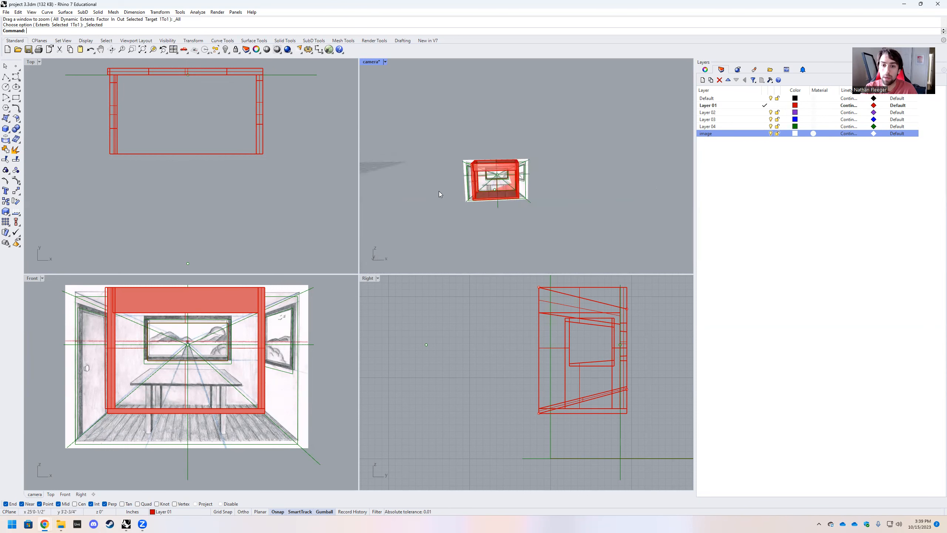
drag(570, 236, 443, 149)
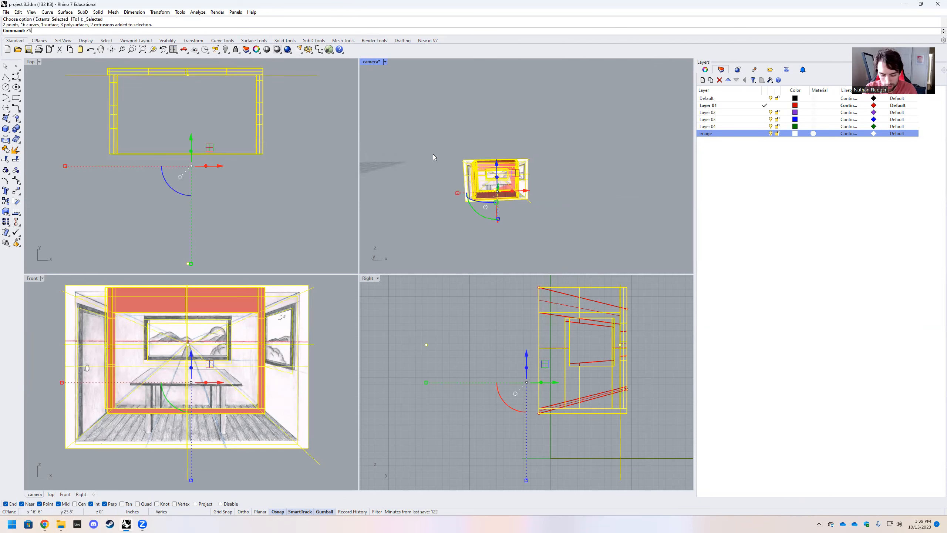
text(ZS)
key(Return)
right_drag(410, 202, 572, 179)
click(580, 245)
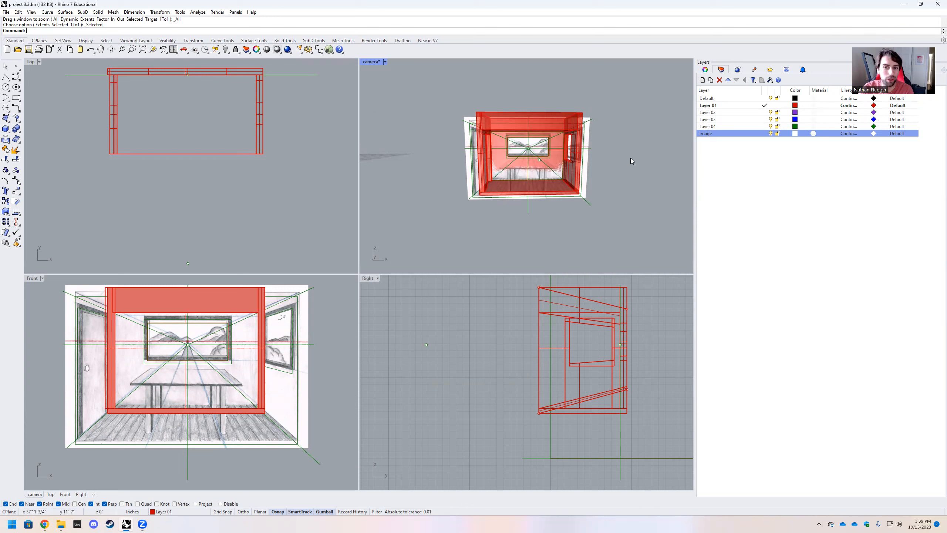
scroll(630, 158, down, 5)
scroll(597, 177, up, 6)
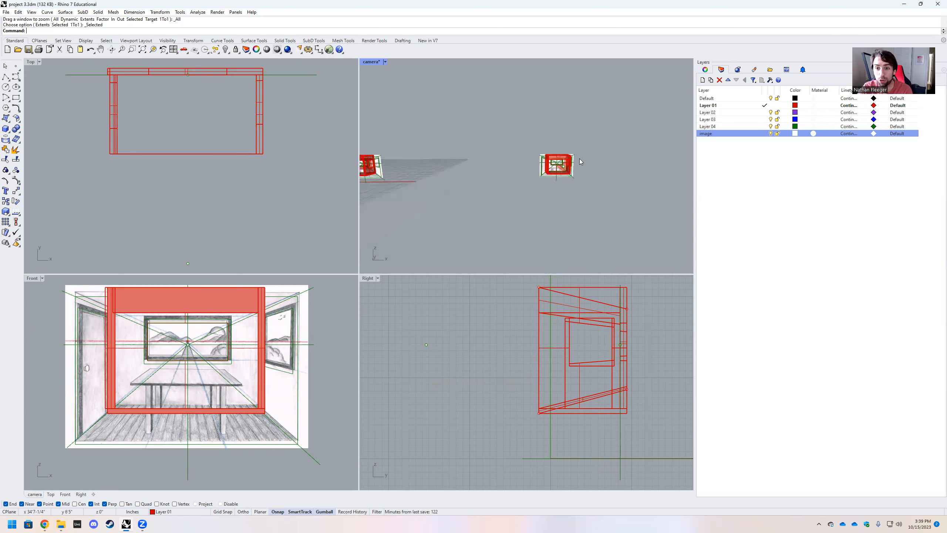
right_drag(580, 174, 526, 181)
scroll(525, 181, up, 3)
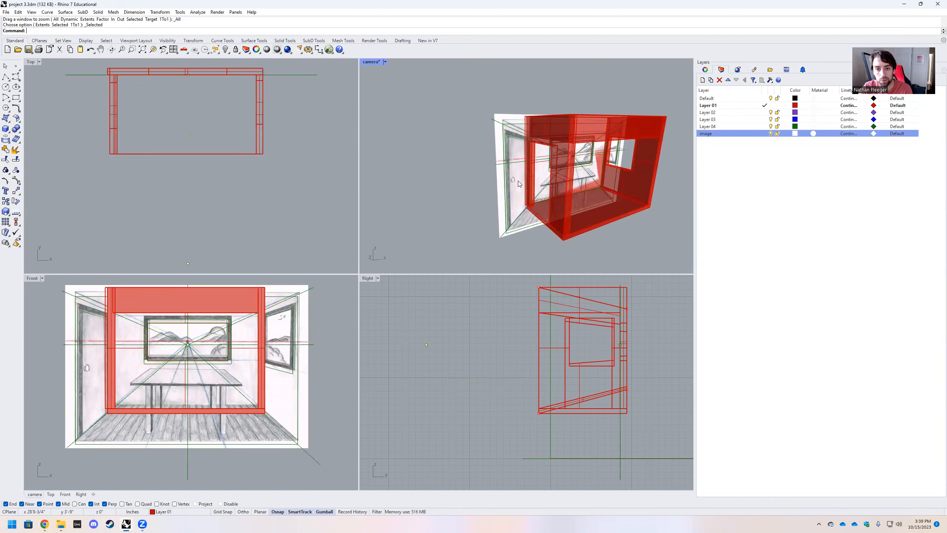
- Copy the perspective drawing's picture surface together with its rectangular outline and paste the pair in place
click(503, 194)
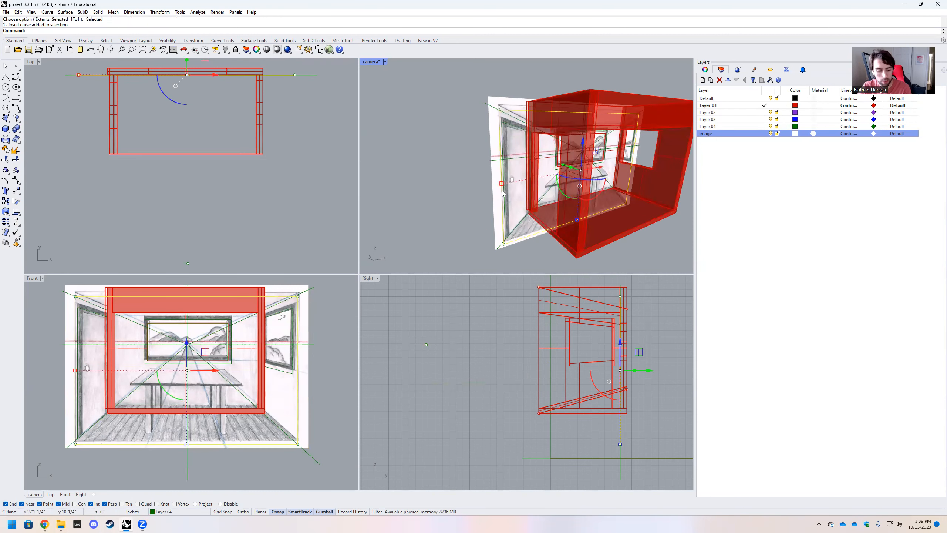
scroll(505, 188, down, 5)
scroll(530, 155, up, 3)
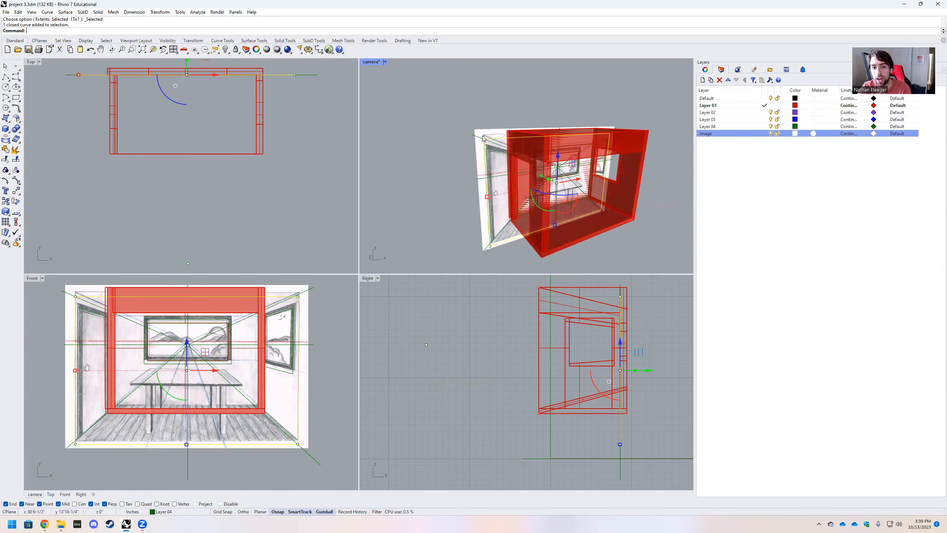
scroll(488, 183, up, 4)
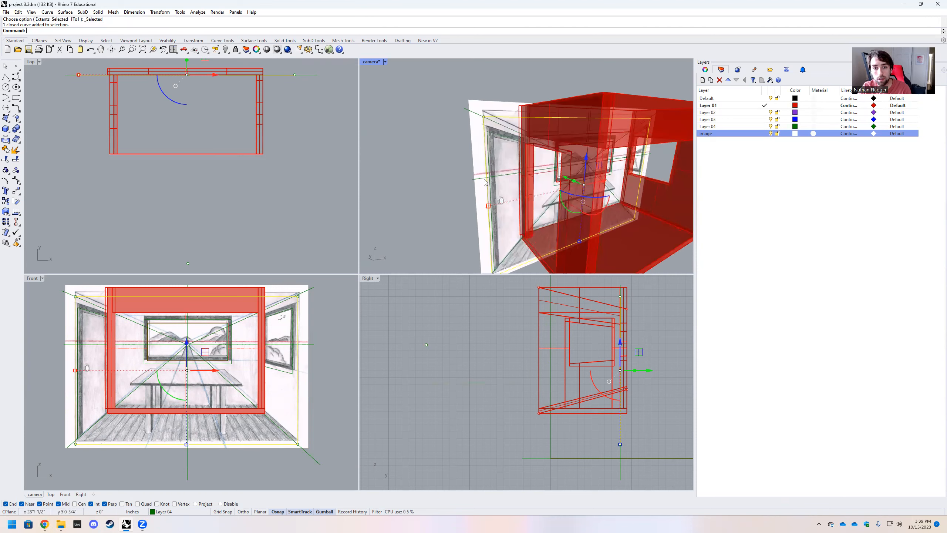
scroll(489, 236, up, 5)
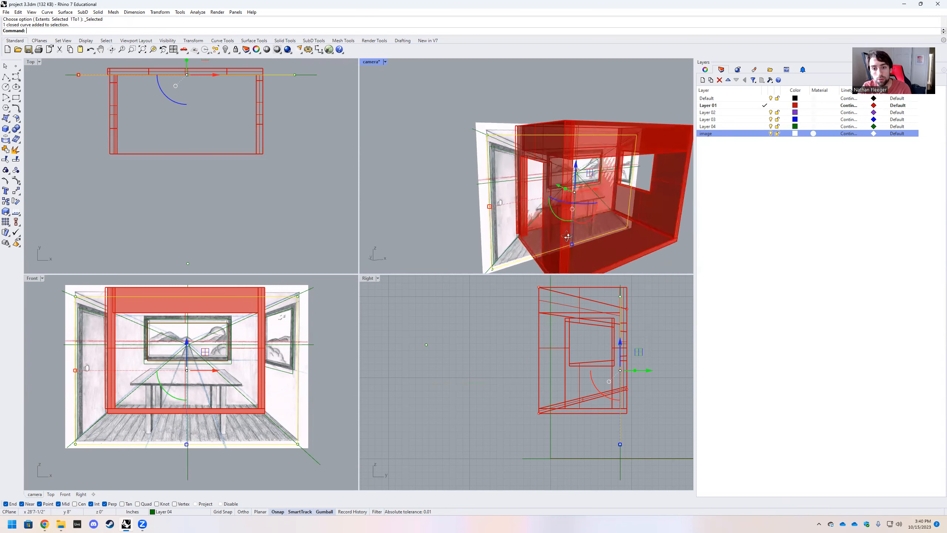
scroll(551, 214, down, 3)
scroll(551, 214, down, 5)
scroll(569, 227, up, 5)
right_drag(569, 227, 549, 160)
shift+right_drag(484, 174, 526, 192)
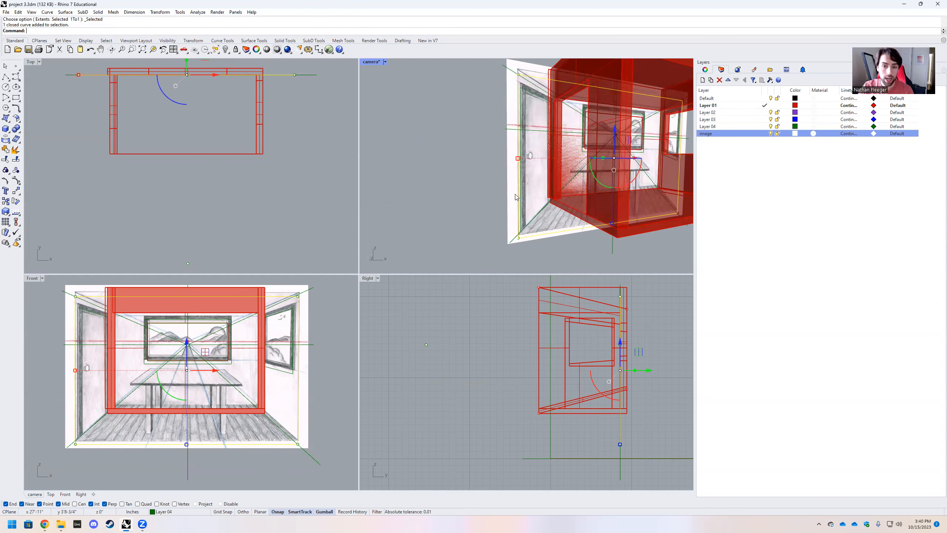
click(514, 193)
key(ctrl+c)
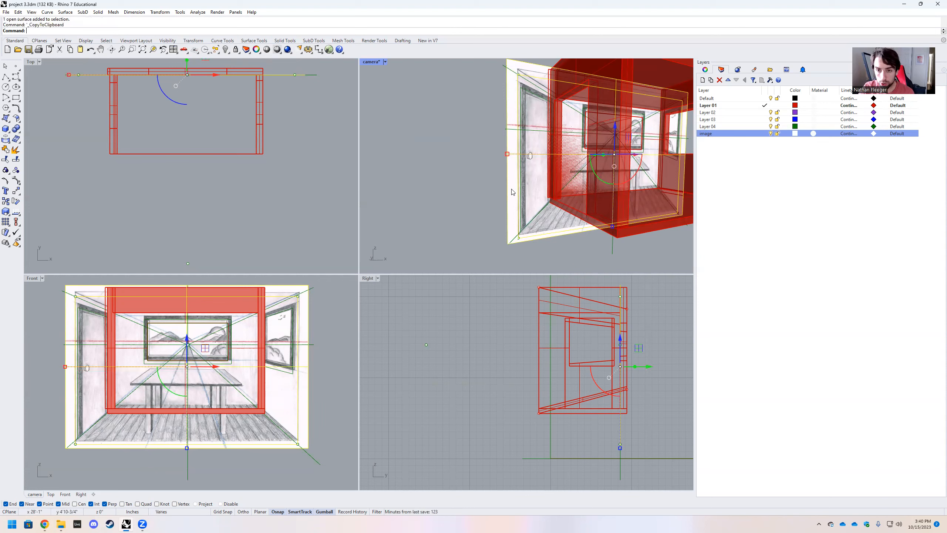
key(ctrl+v)
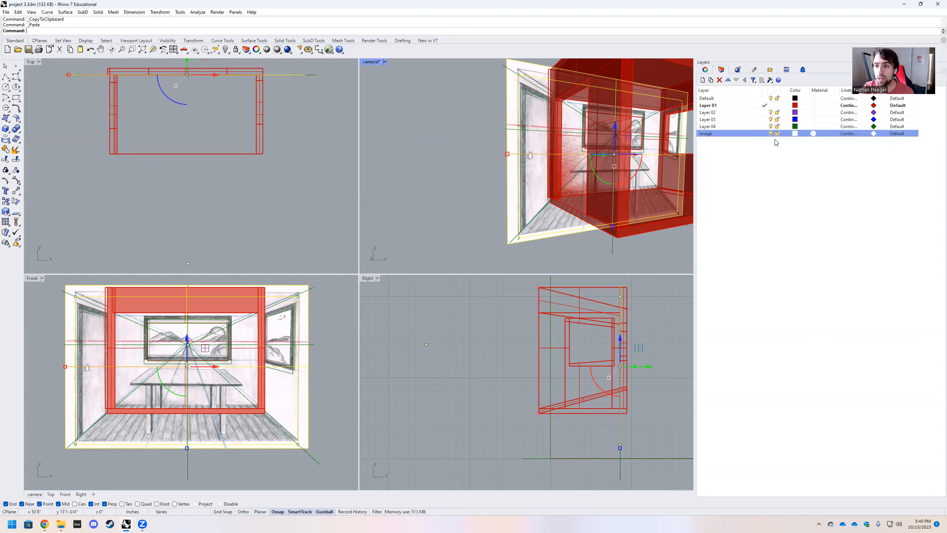
- Assign the pasted picture surface and outline to Layer 02 and group them
right_click(755, 113)
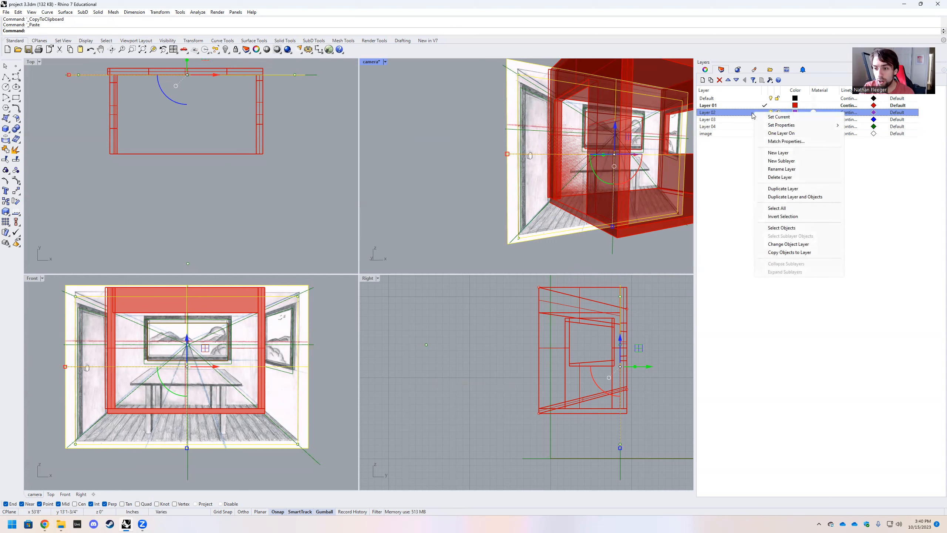
click(779, 245)
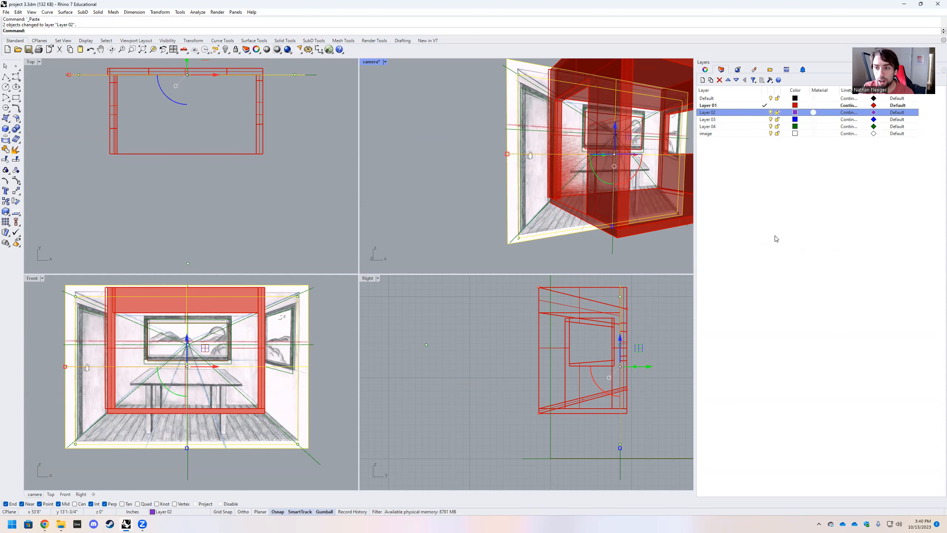
text(Group)
key(Return)
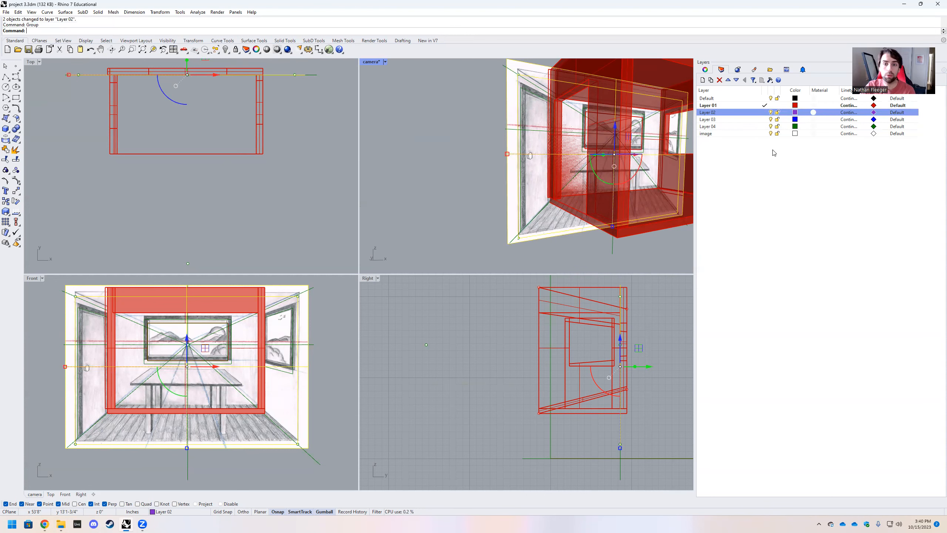
- Lock and hide both Layer 04 and the image layer
click(777, 126)
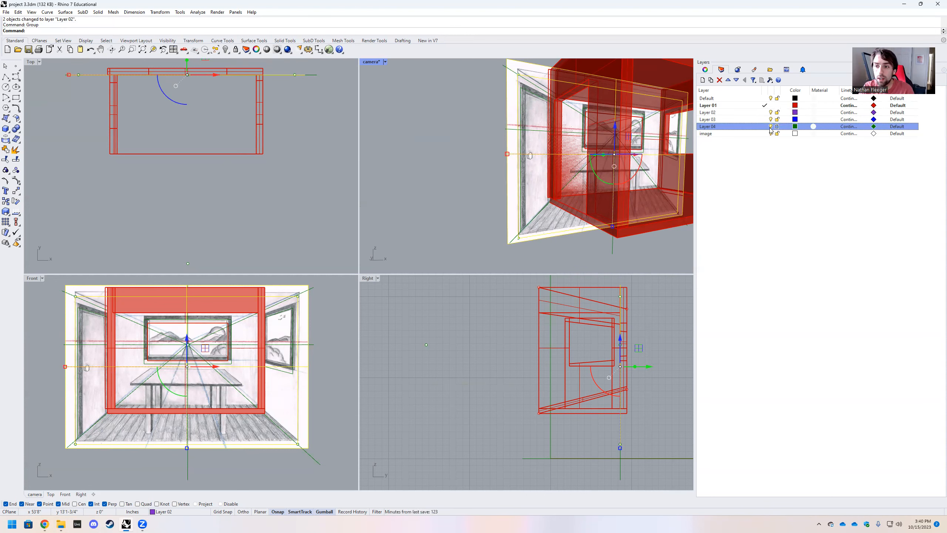
click(775, 132)
click(777, 133)
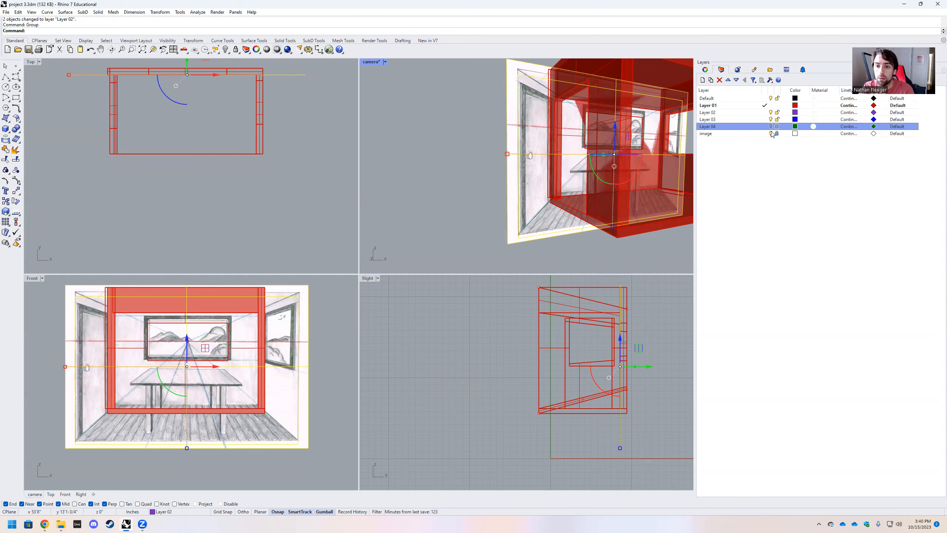
click(727, 134)
click(452, 146)
- Move the grouped picture so its outline's lower-left corner snaps onto the room's inner lower-left corner at the back wall
scroll(581, 225, down, 6)
scroll(582, 225, up, 6)
right_drag(575, 223, 541, 221)
click(541, 215)
scroll(554, 221, up, 5)
scroll(464, 263, up, 6)
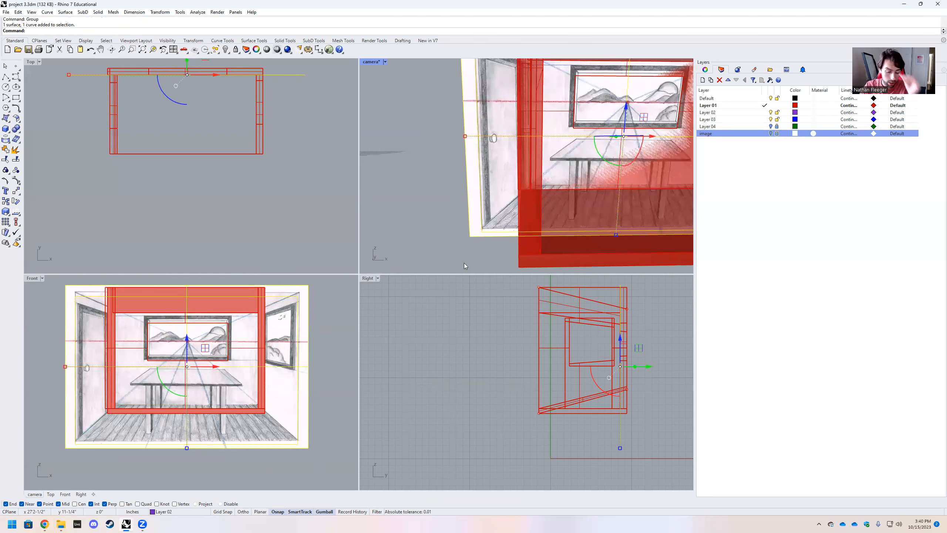
scroll(502, 249, down, 4)
scroll(540, 220, up, 4)
scroll(545, 228, down, 5)
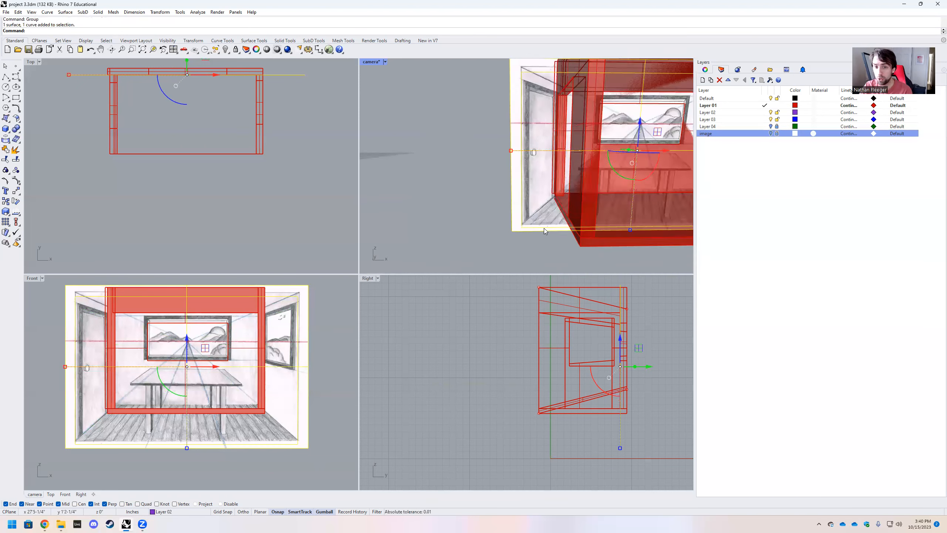
scroll(542, 230, up, 3)
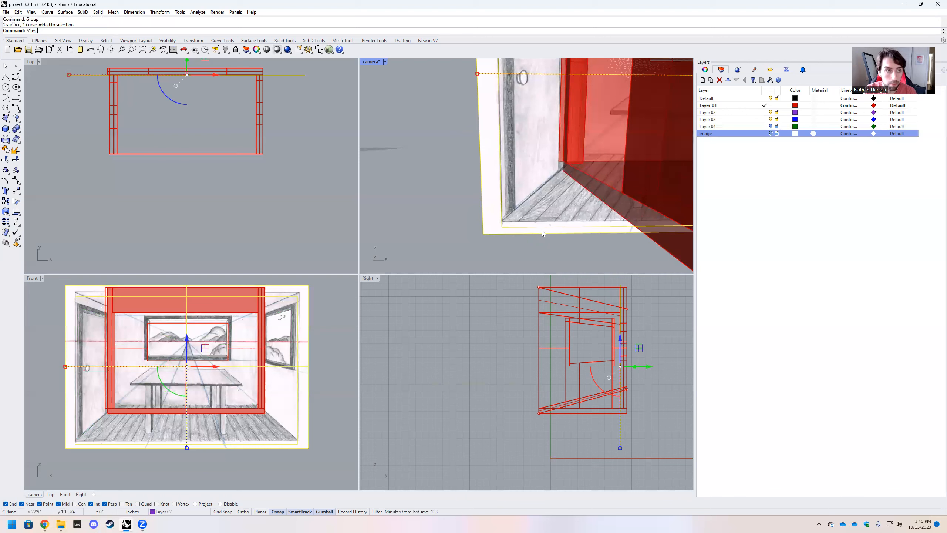
key(Return)
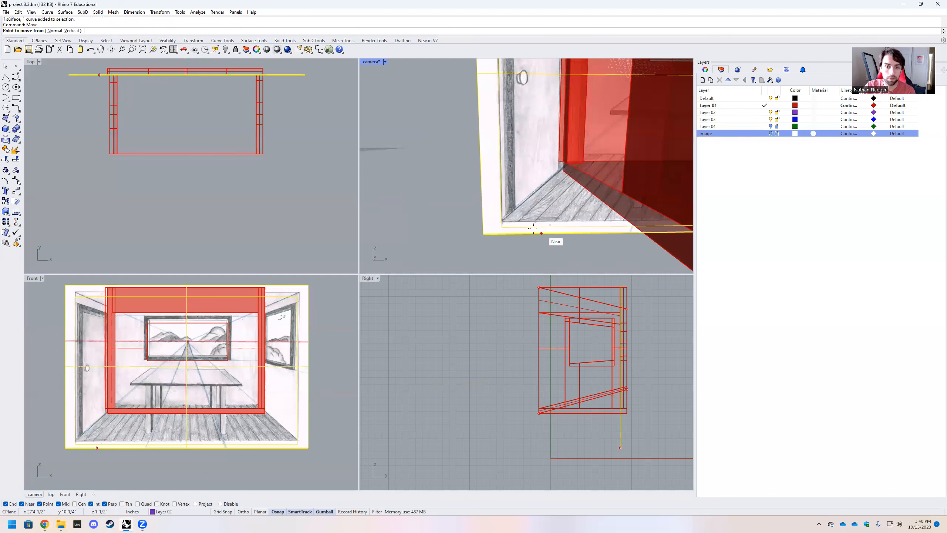
scroll(542, 230, up, 3)
click(469, 205)
scroll(468, 187, down, 3)
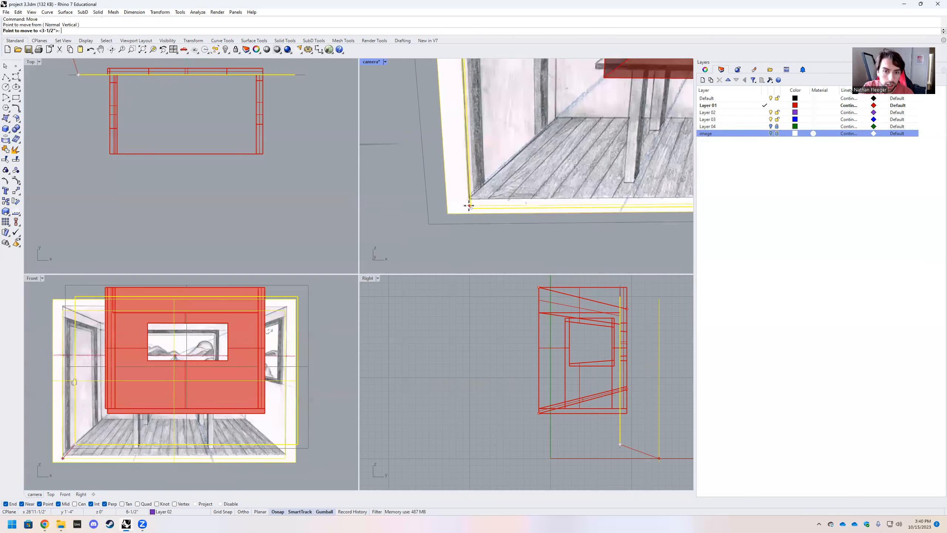
scroll(467, 133, up, 5)
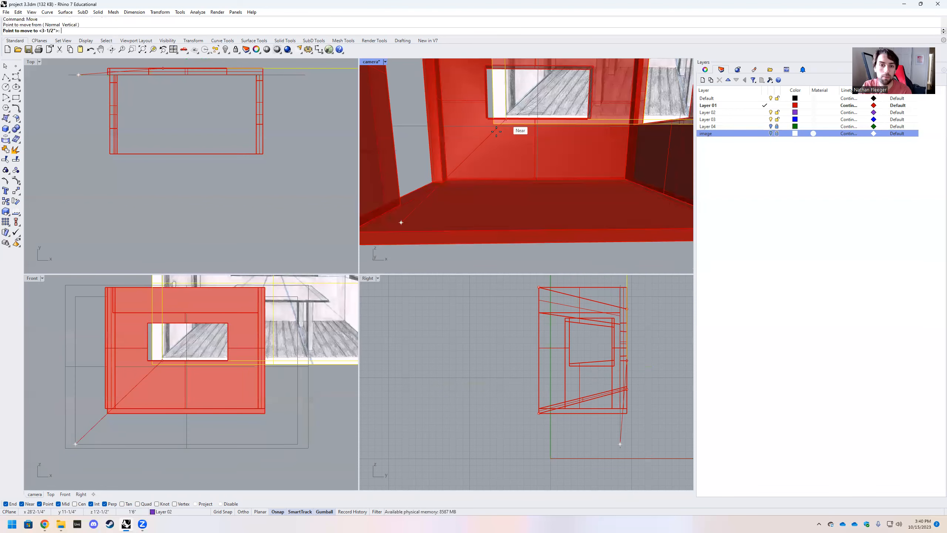
scroll(421, 178, down, 5)
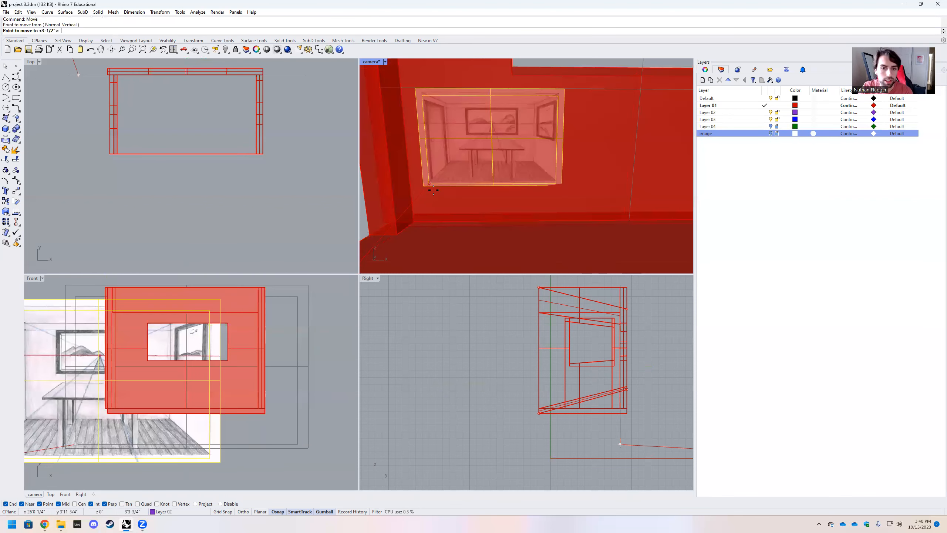
scroll(415, 221, up, 5)
click(413, 222)
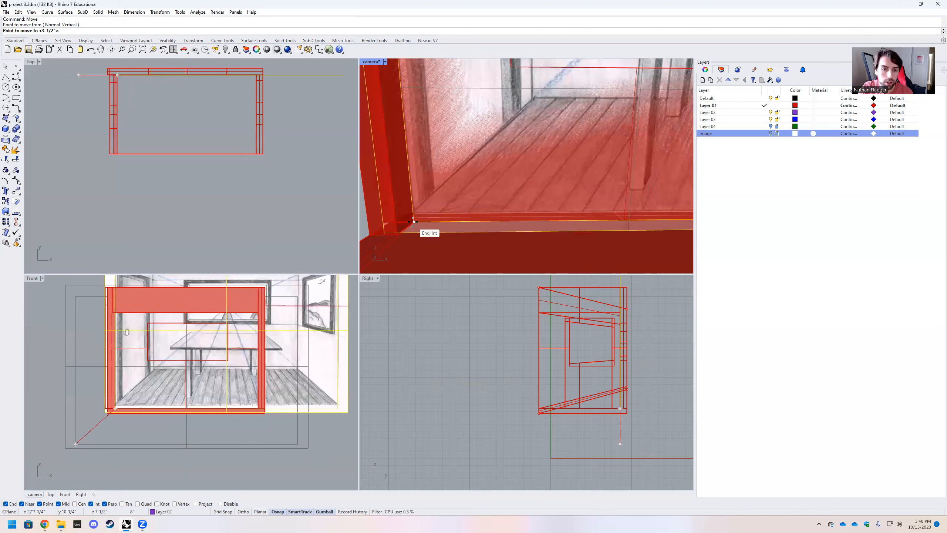
- Scale the grouped picture from its outline's lower-left corner until the lower-right corner meets the room's inner lower-right corner
scroll(456, 159, down, 5)
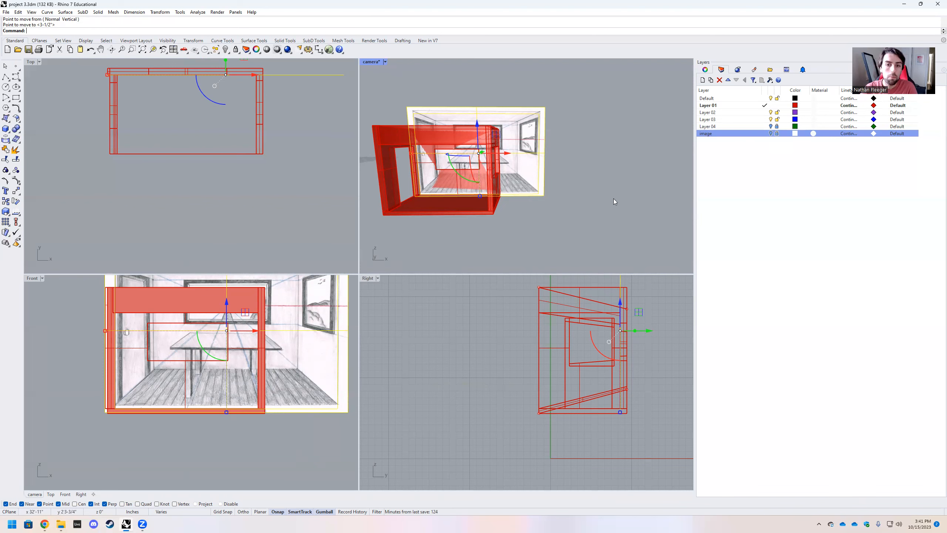
scroll(481, 245, up, 5)
scroll(486, 233, down, 4)
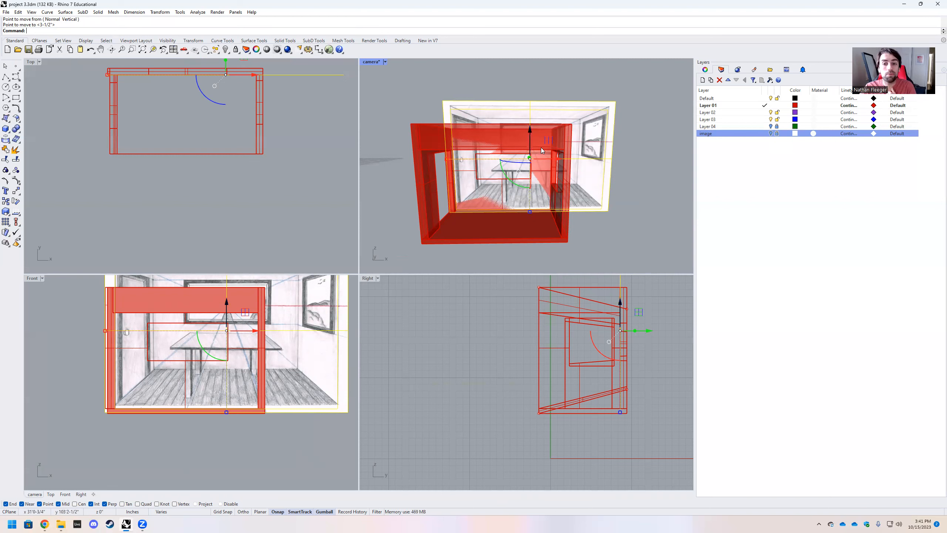
scroll(544, 169, up, 3)
scroll(545, 169, down, 3)
right_drag(484, 207, 487, 217)
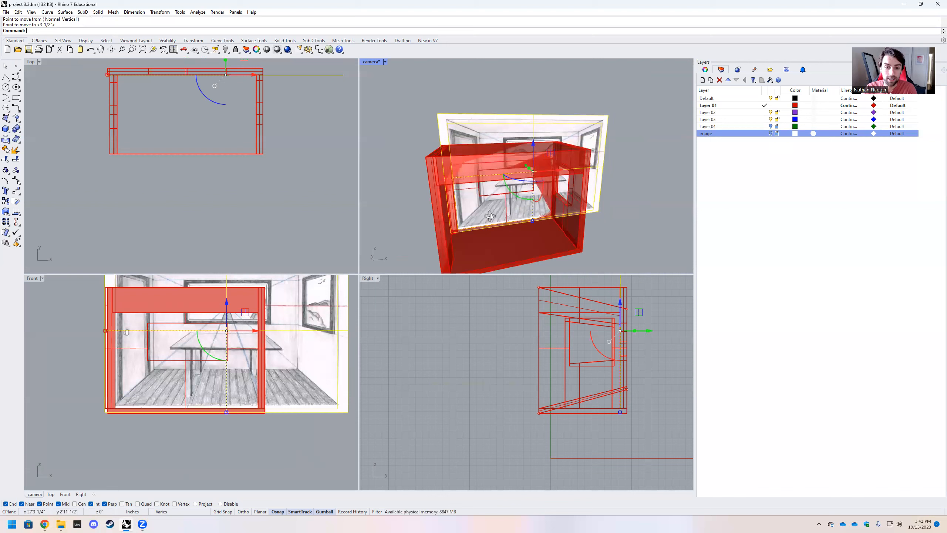
scroll(487, 218, up, 5)
text(Sca)
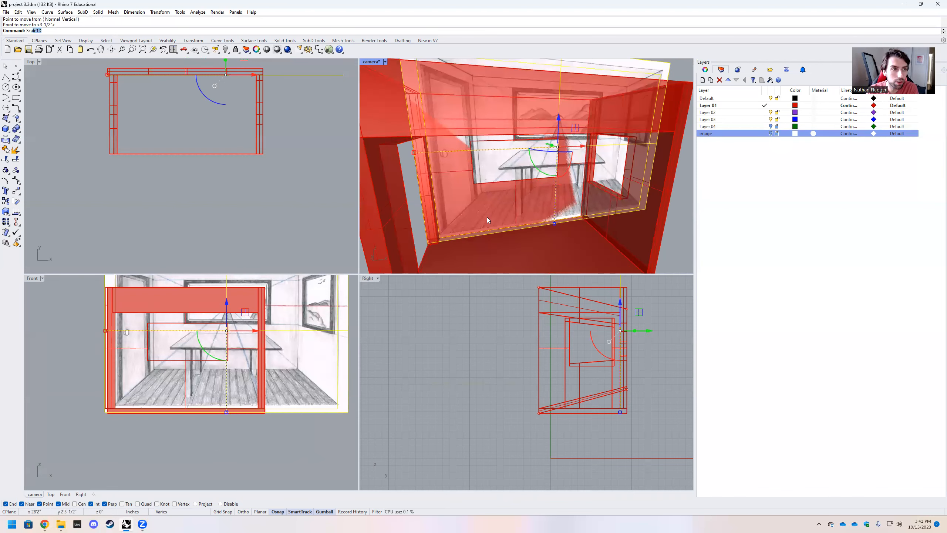
text(le)
key(Return)
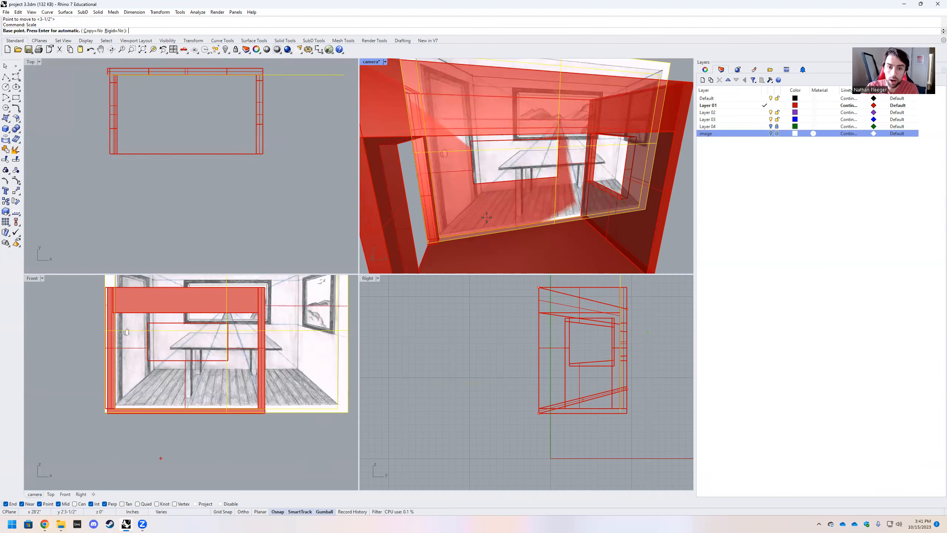
scroll(434, 238, up, 5)
click(422, 241)
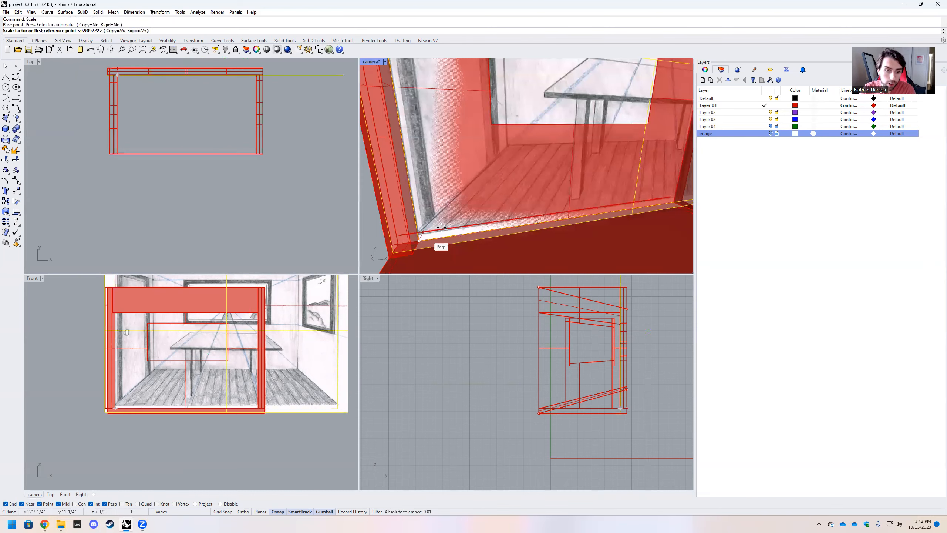
scroll(422, 241, down, 5)
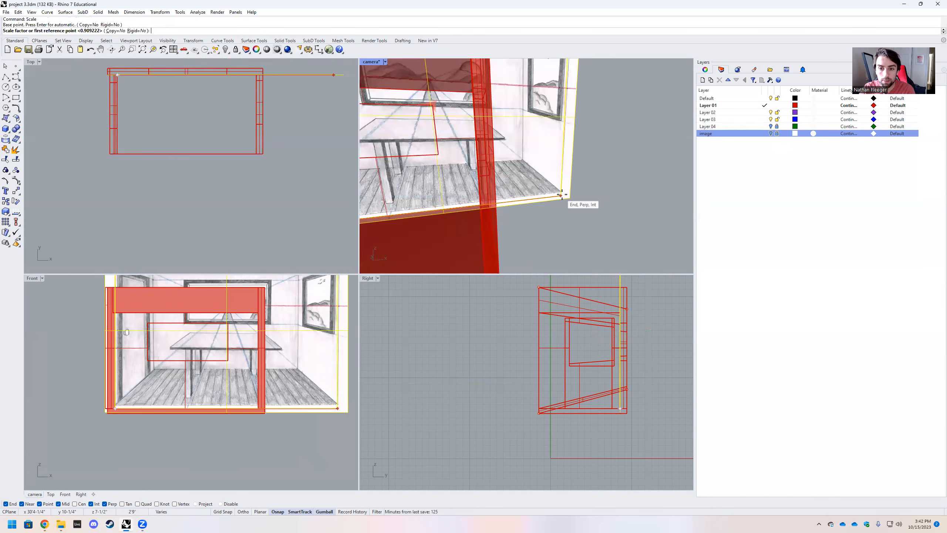
click(553, 196)
scroll(565, 198, up, 5)
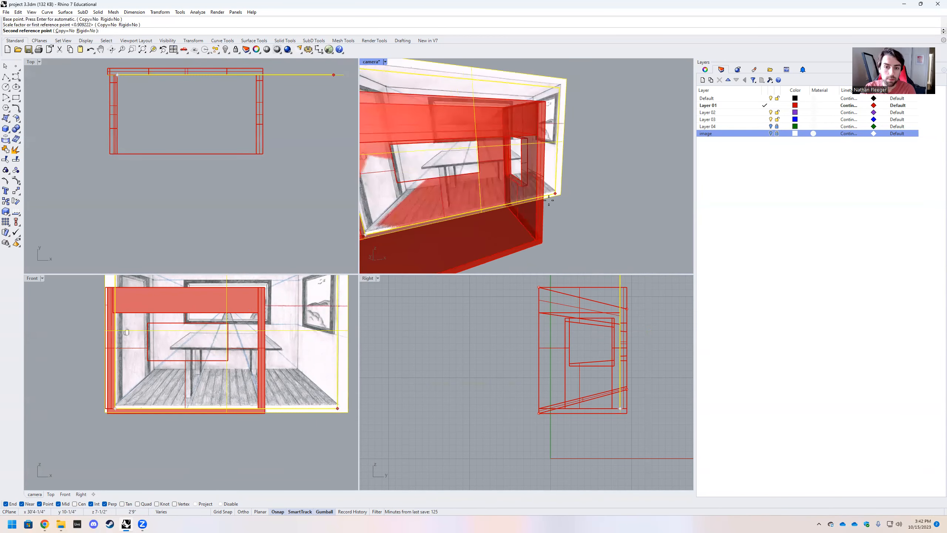
click(512, 203)
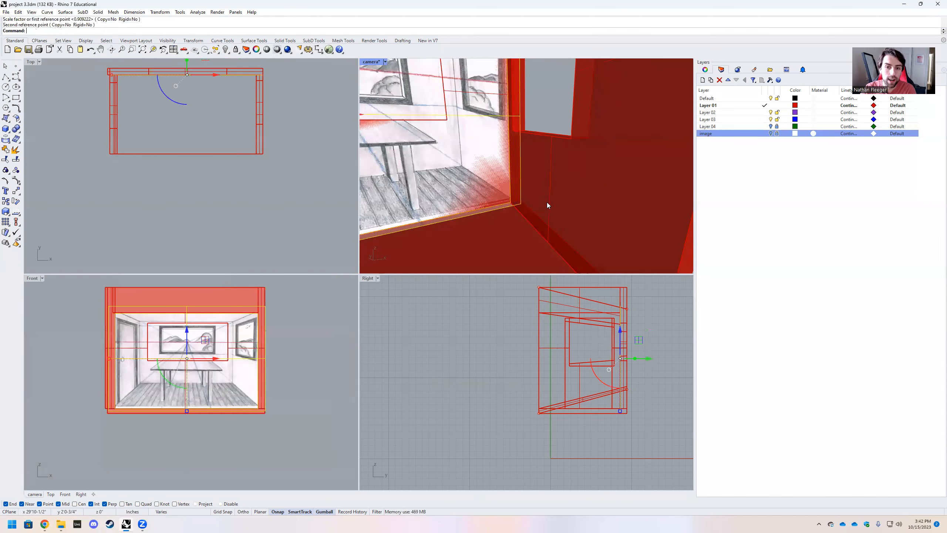
- Examine from several angles how the scaled picture sits against the room's back wall
scroll(549, 206, down, 5)
right_drag(507, 221, 548, 198)
scroll(547, 198, down, 6)
scroll(485, 161, up, 5)
scroll(455, 163, up, 5)
scroll(438, 164, down, 9)
scroll(576, 177, up, 4)
scroll(549, 136, up, 3)
scroll(552, 157, down, 7)
scroll(523, 200, up, 4)
click(641, 219)
right_drag(640, 219, 600, 212)
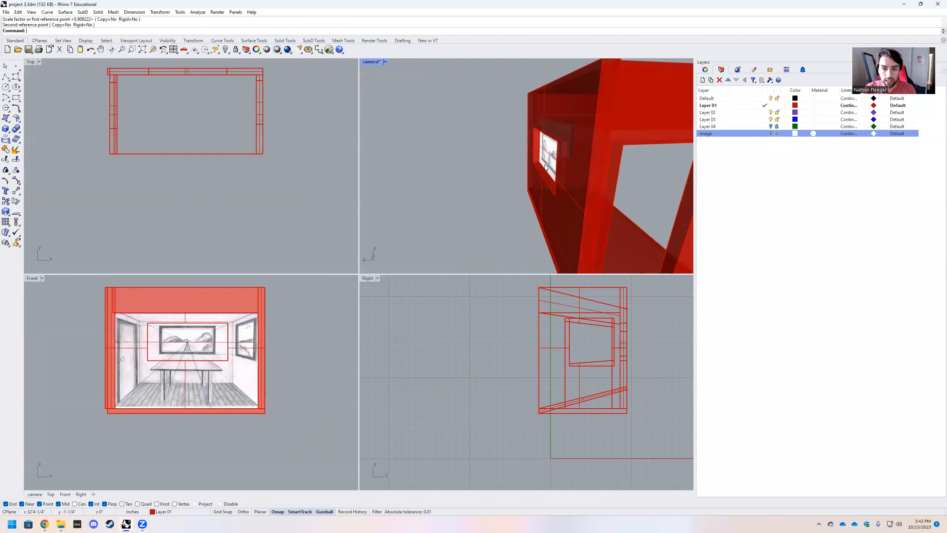
- Move the grouped picture straight back so it stands a short distance outside the room's back wall
click(549, 176)
scroll(548, 176, down, 7)
drag(535, 176, 521, 176)
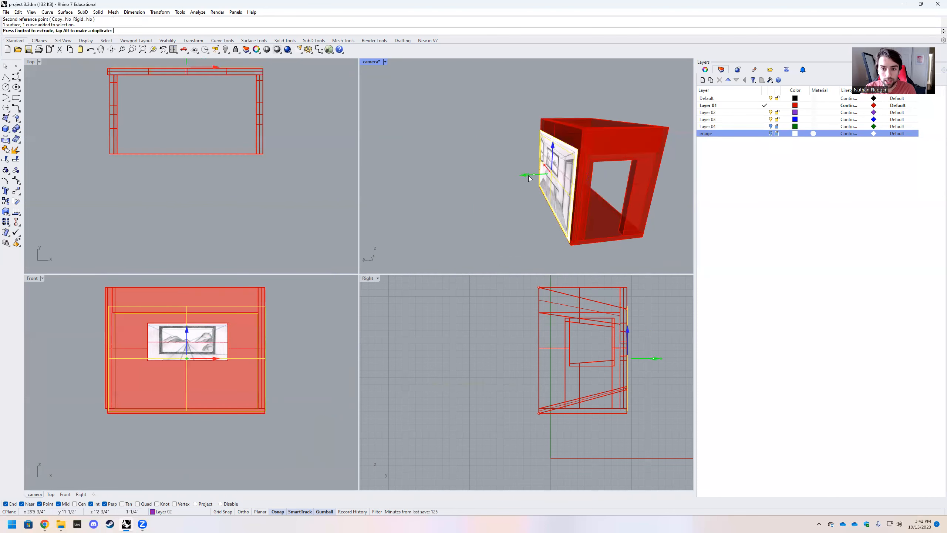
right_drag(600, 211, 557, 214)
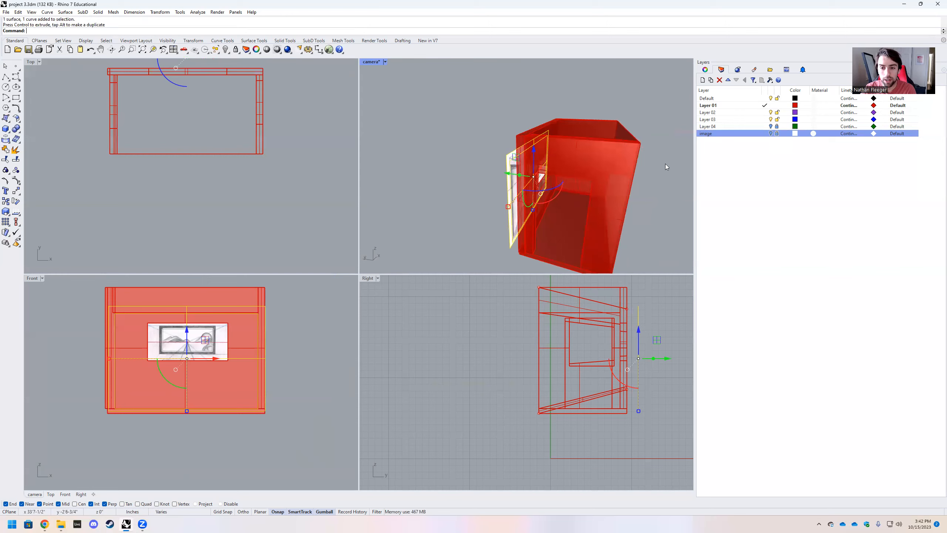
click(653, 191)
right_drag(617, 227, 596, 231)
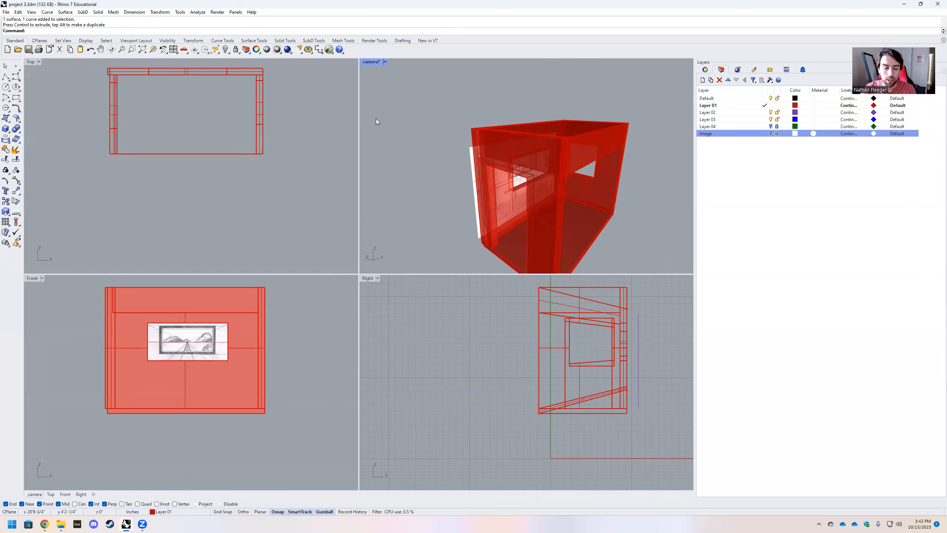
click(5, 130)
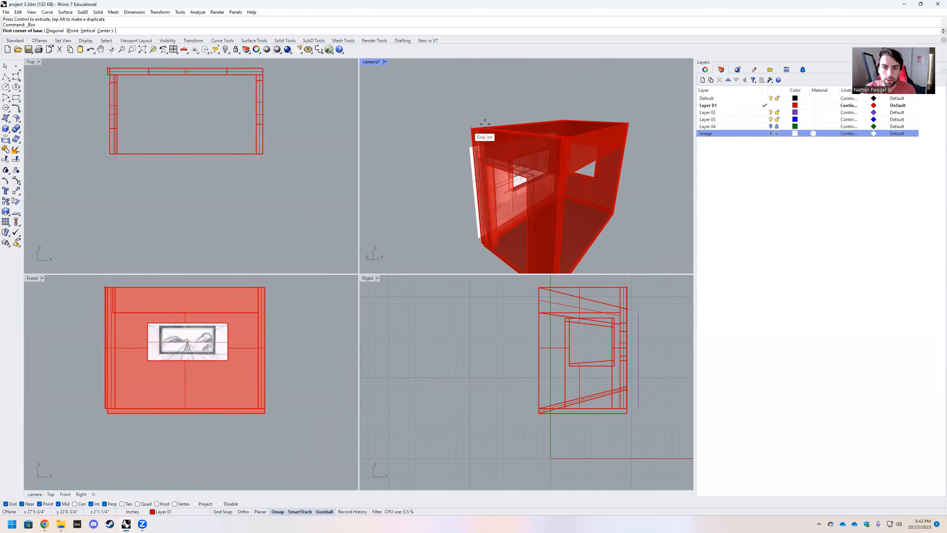
scroll(484, 120, up, 4)
scroll(486, 126, down, 3)
click(485, 157)
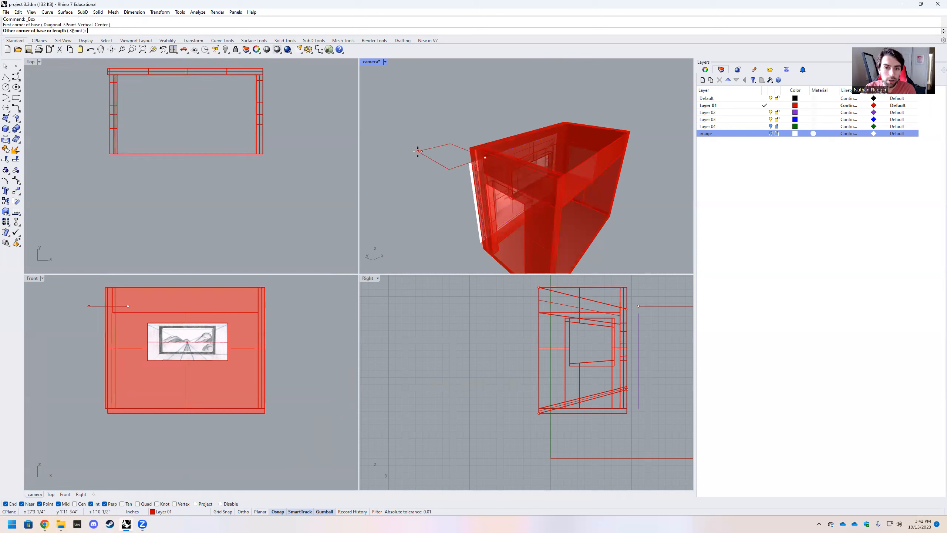
scroll(418, 151, up, 5)
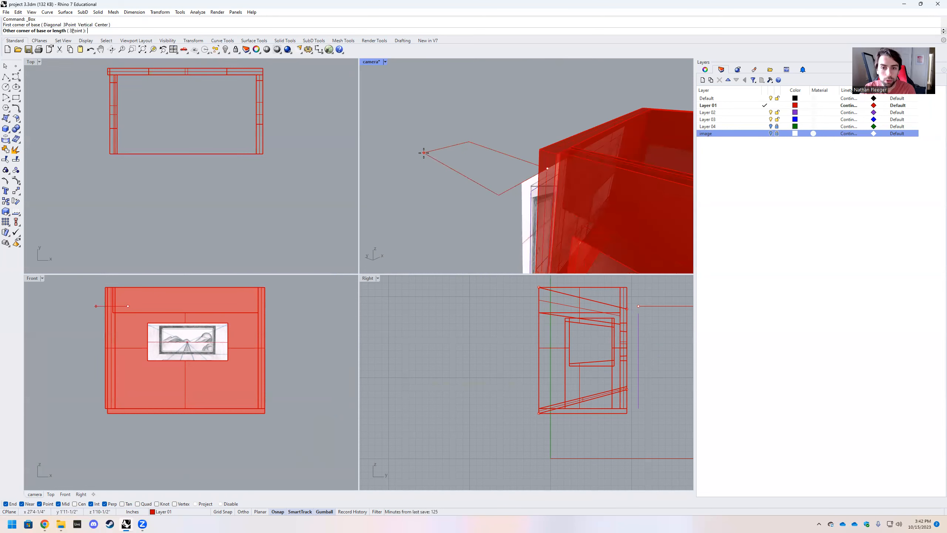
key(Escape)
- Draw a box enclosing the strip of back wall that sticks out past the side wall, reaching below the floor
right_drag(519, 155, 518, 137)
scroll(516, 156, up, 2)
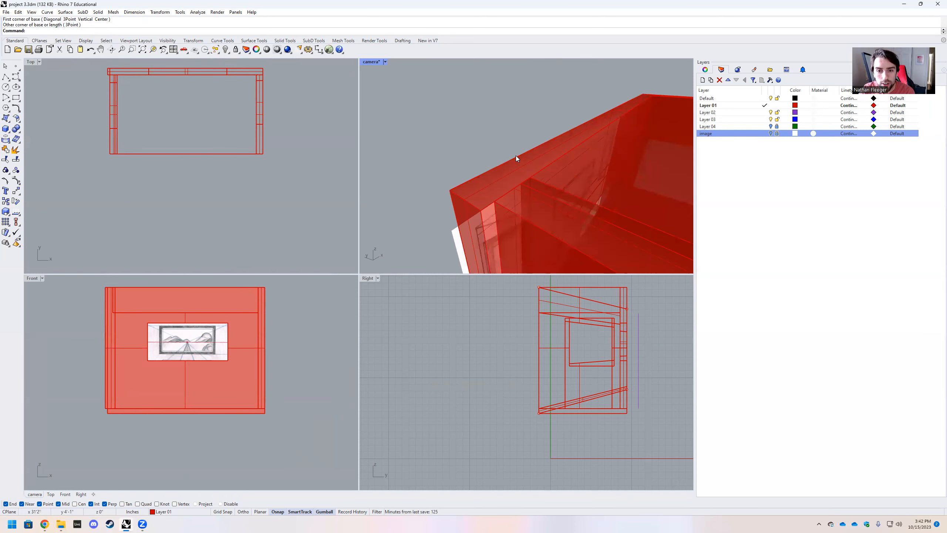
right_click(485, 134)
click(513, 213)
click(370, 212)
scroll(377, 183, down, 3)
scroll(386, 180, down, 4)
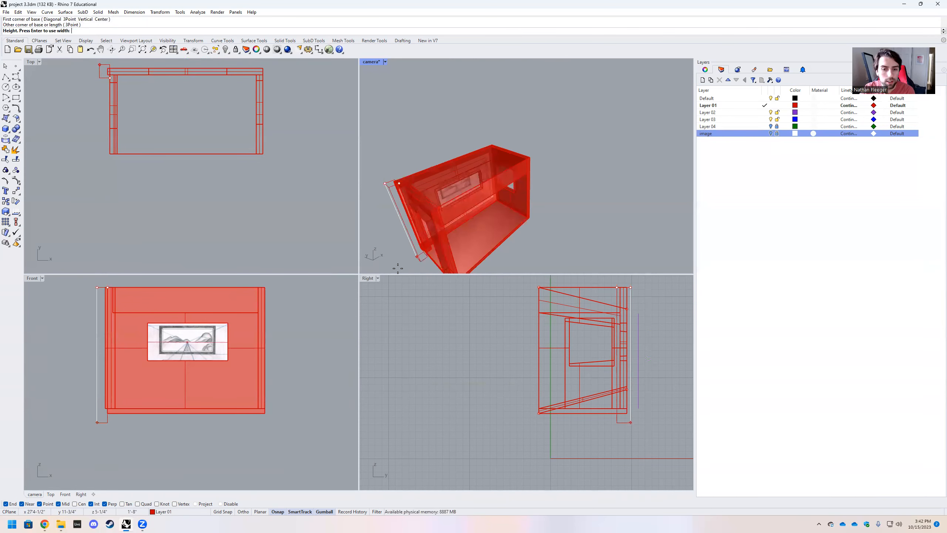
click(423, 201)
- Subtract the box from the back wall with BooleanDifference to trim the wall's protruding end
click(409, 176)
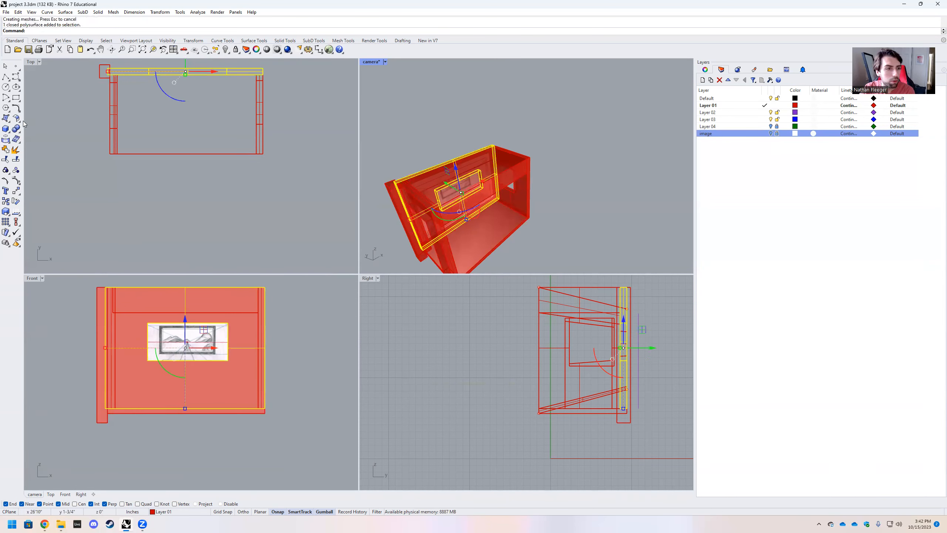
click(17, 130)
click(44, 137)
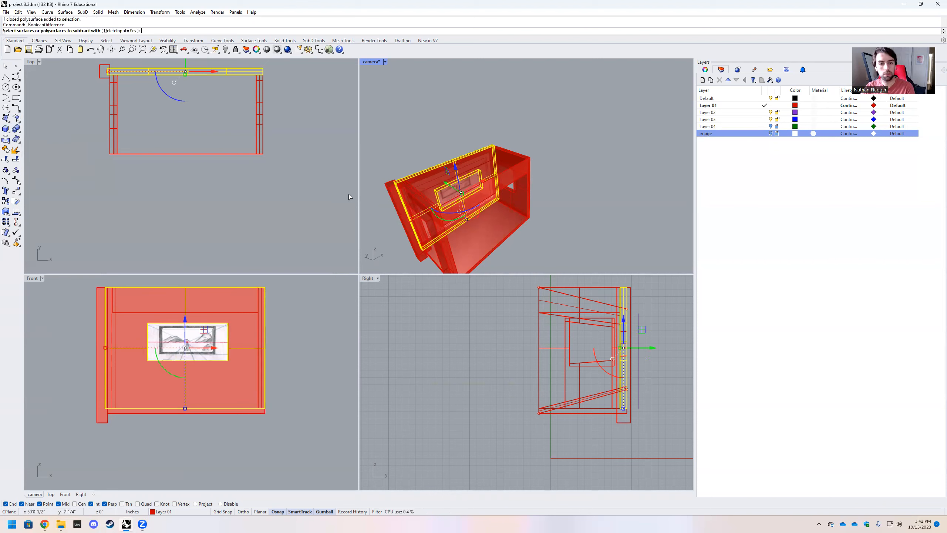
click(392, 183)
key(Return)
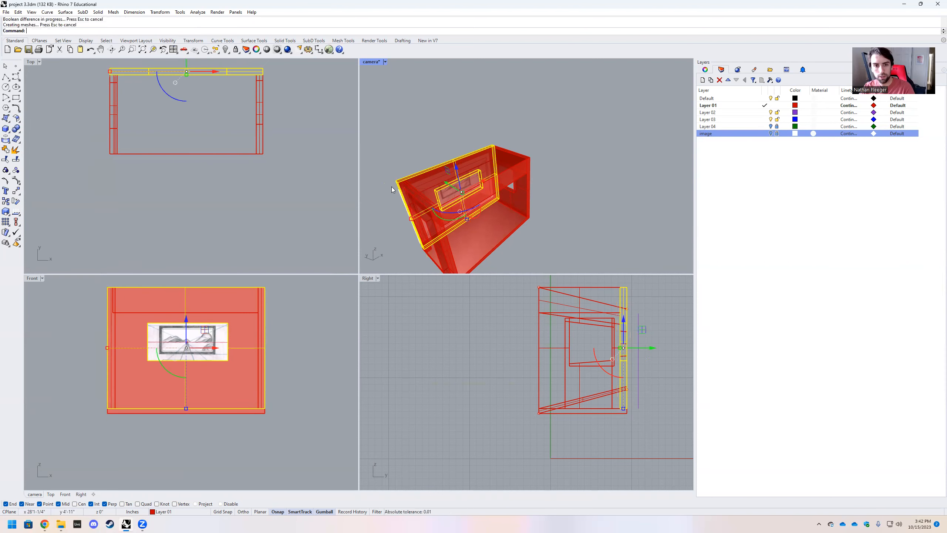
- Maximize the camera viewport and start CageEdit on the whole room, using a BoundingBox in World coordinates
right_drag(475, 140, 421, 134)
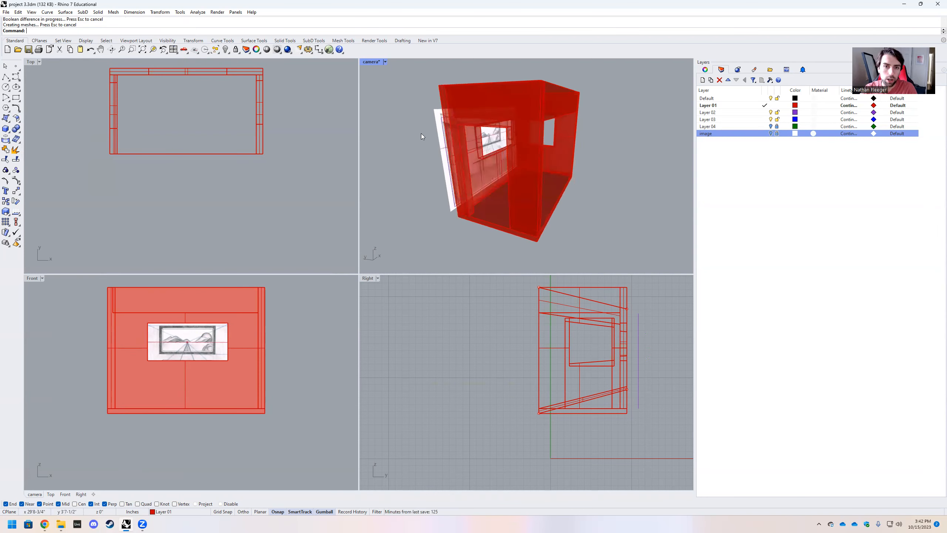
double_click(372, 62)
right_drag(361, 204, 430, 272)
scroll(432, 273, down, 6)
drag(492, 344, 364, 167)
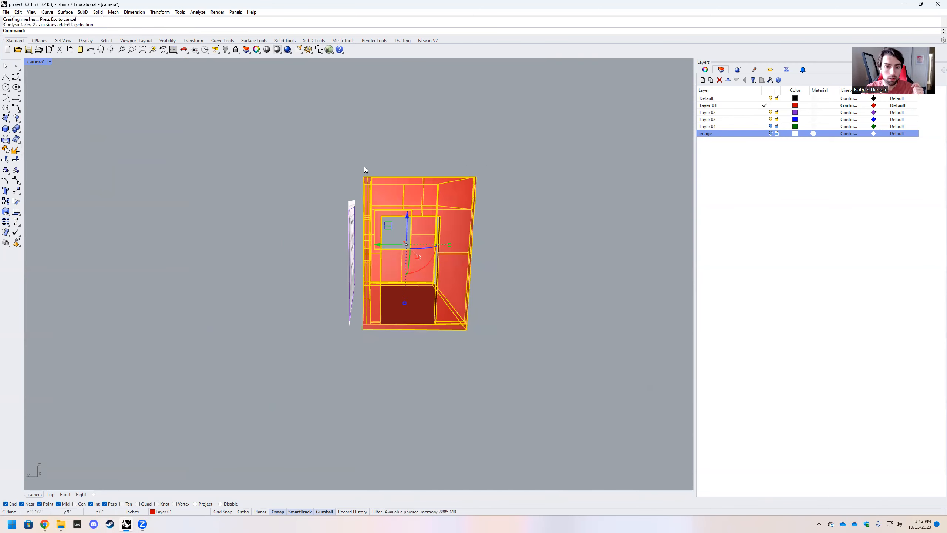
right_drag(525, 214, 455, 232)
text(CageEdit)
key(Return)
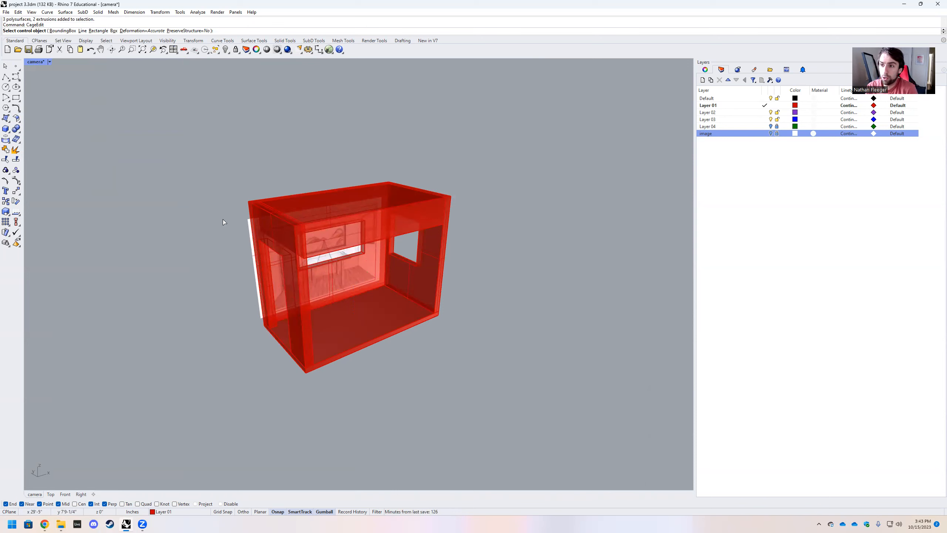
click(62, 30)
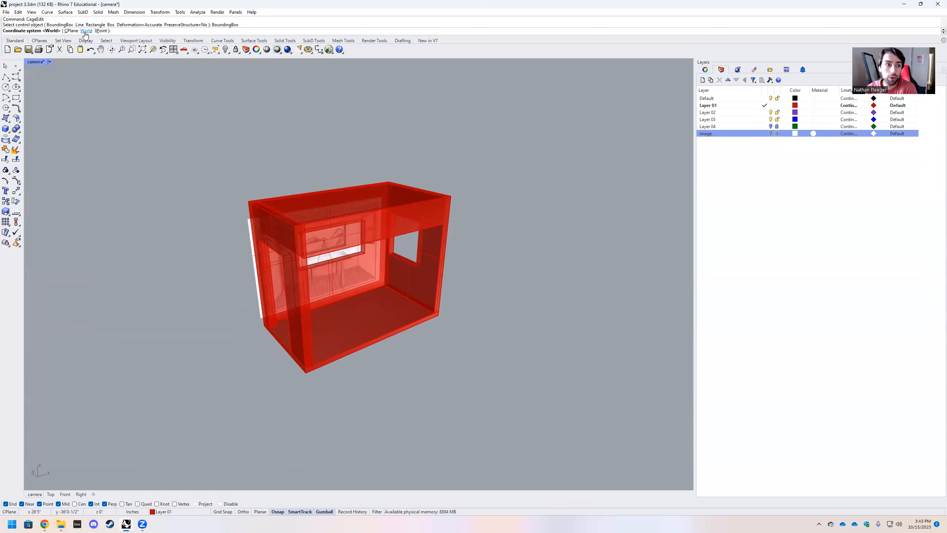
click(86, 32)
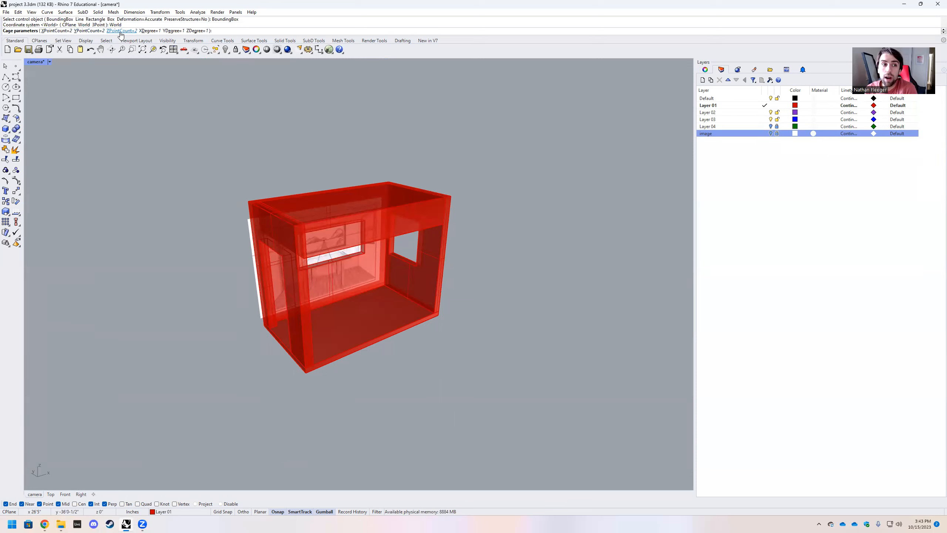
- Create the room's control cage with 2 points each in X, Y and Z and a Global edit region
click(56, 31)
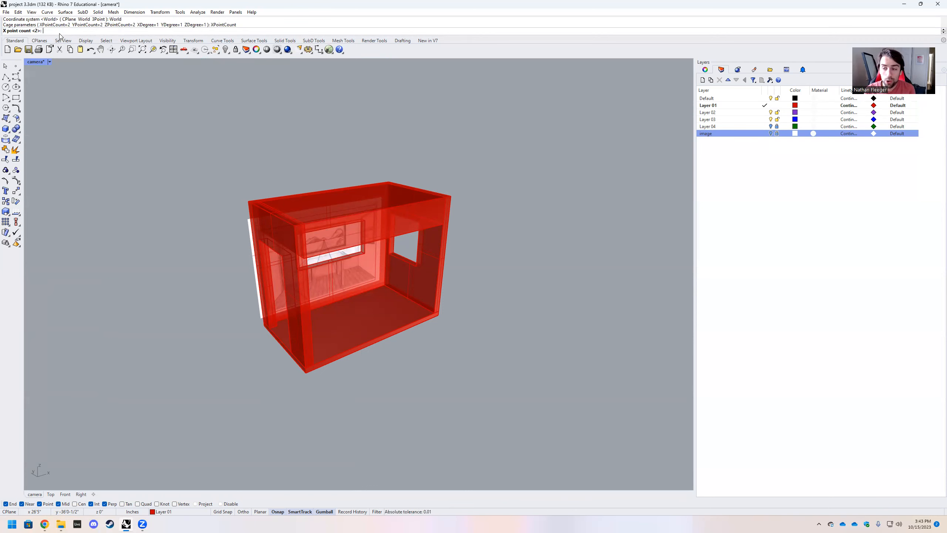
key(Return)
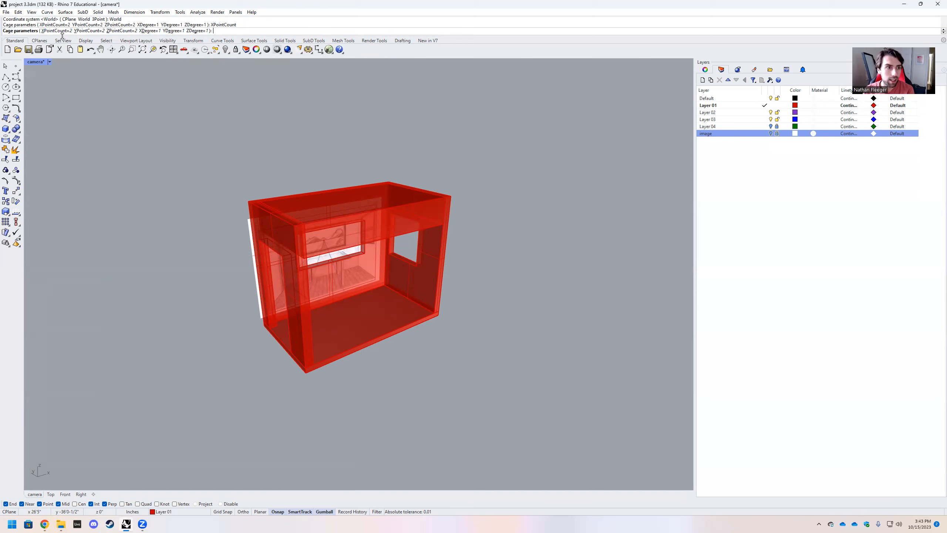
click(91, 32)
key(Return)
click(126, 31)
key(Return)
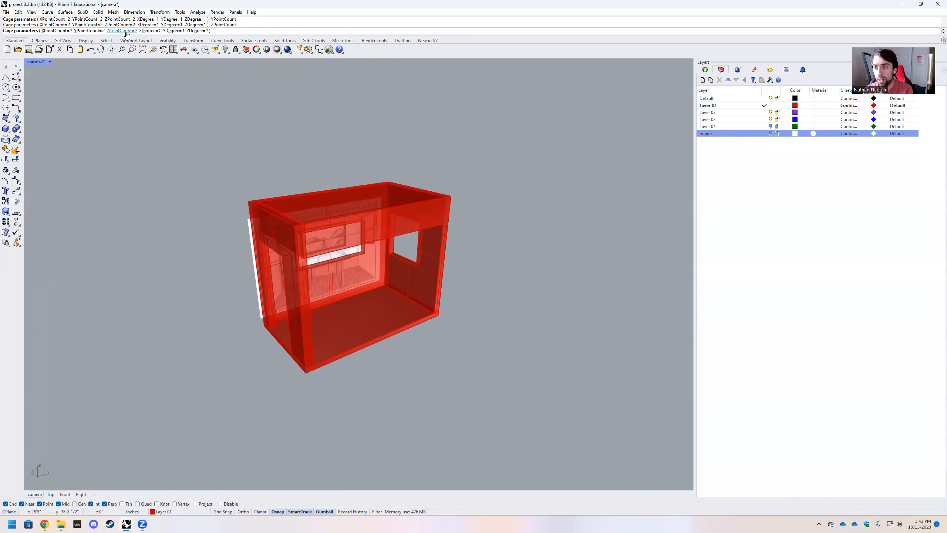
key(Return)
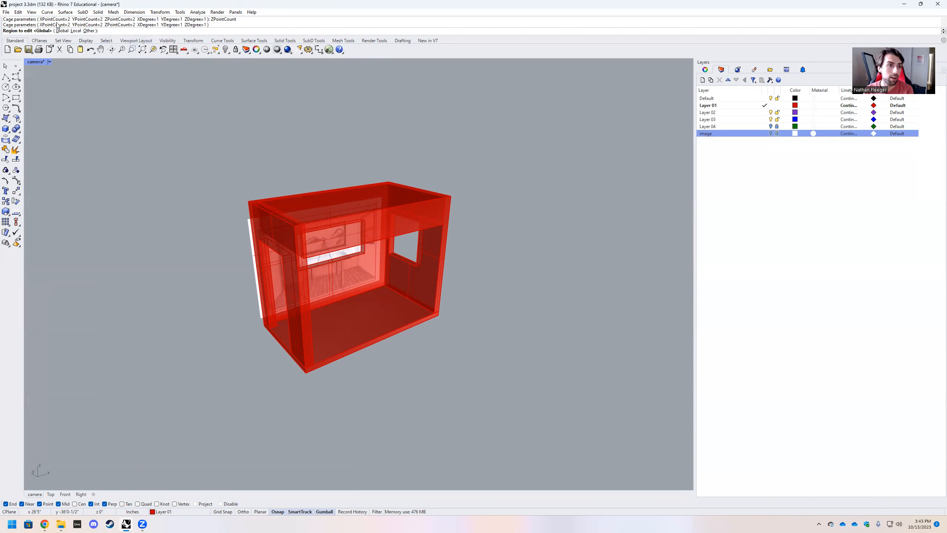
key(Return)
- Try deforming the room by moving one front upper cage corner point down and inward, and undo the moves
right_drag(115, 93, 181, 198)
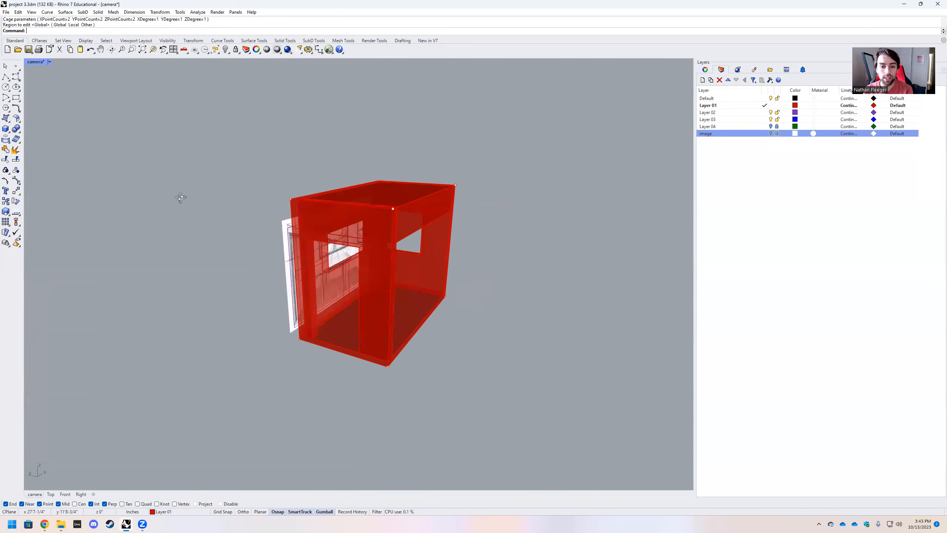
right_drag(347, 296, 365, 311)
scroll(362, 341, up, 5)
scroll(360, 339, down, 5)
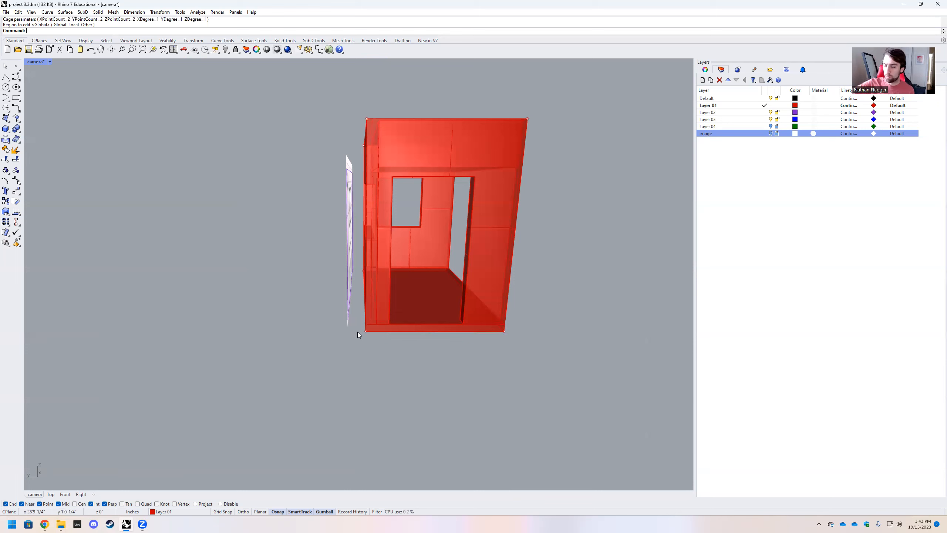
click(527, 119)
right_drag(617, 183, 503, 168)
drag(404, 153, 403, 233)
right_drag(403, 235, 283, 232)
drag(255, 224, 497, 248)
mouse_move(497, 248)
right_down()
mouse_move(434, 258)
mouse_move(445, 214)
mouse_move(503, 220)
mouse_move(503, 243)
mouse_move(513, 245)
right_up()
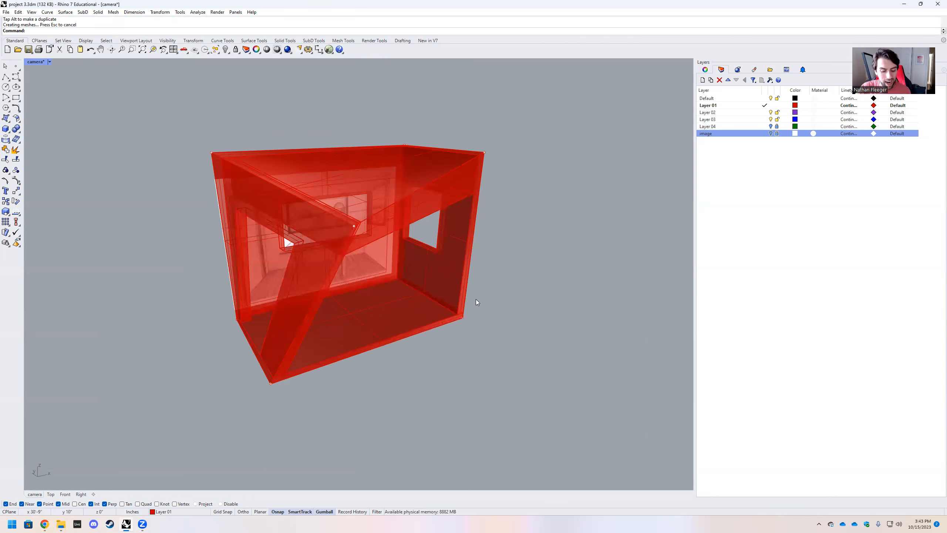
key(ctrl+z)
key(ctrl+z)
- Restore the saved named view "camera" in the maximized viewport
mouse_move(140, 210)
right_down()
mouse_move(216, 202)
mouse_move(105, 188)
mouse_move(99, 254)
mouse_move(116, 269)
mouse_move(283, 303)
mouse_move(334, 297)
mouse_move(389, 260)
mouse_move(337, 291)
mouse_move(311, 242)
mouse_move(95, 127)
right_up()
click(50, 62)
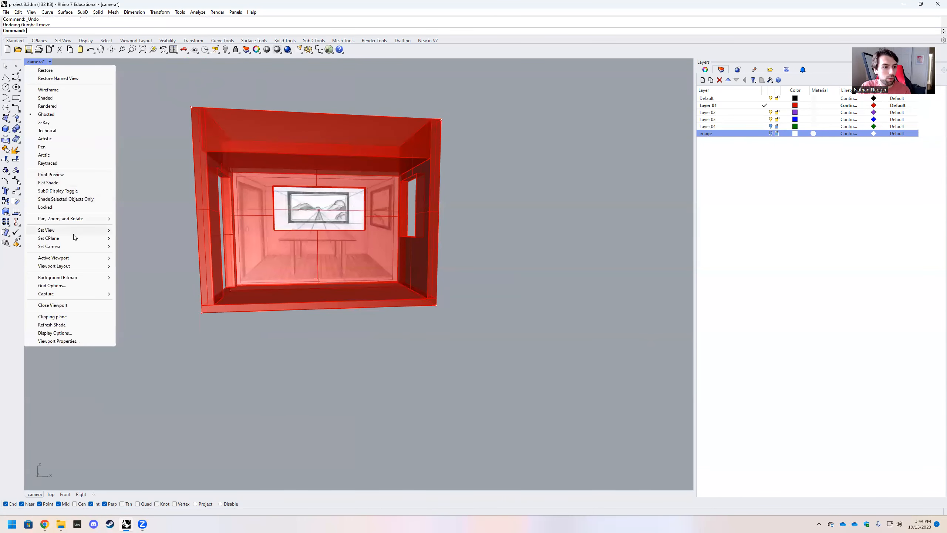
mouse_move(73, 234)
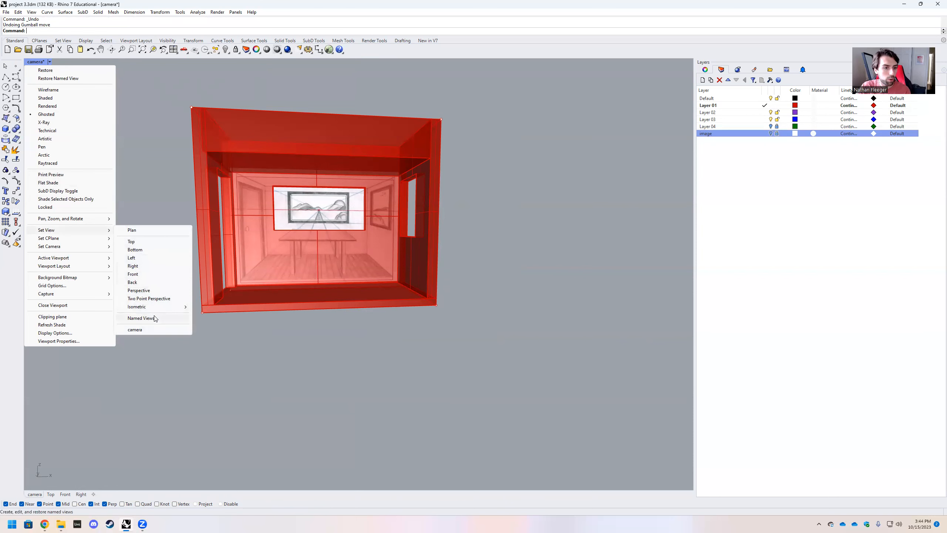
click(135, 330)
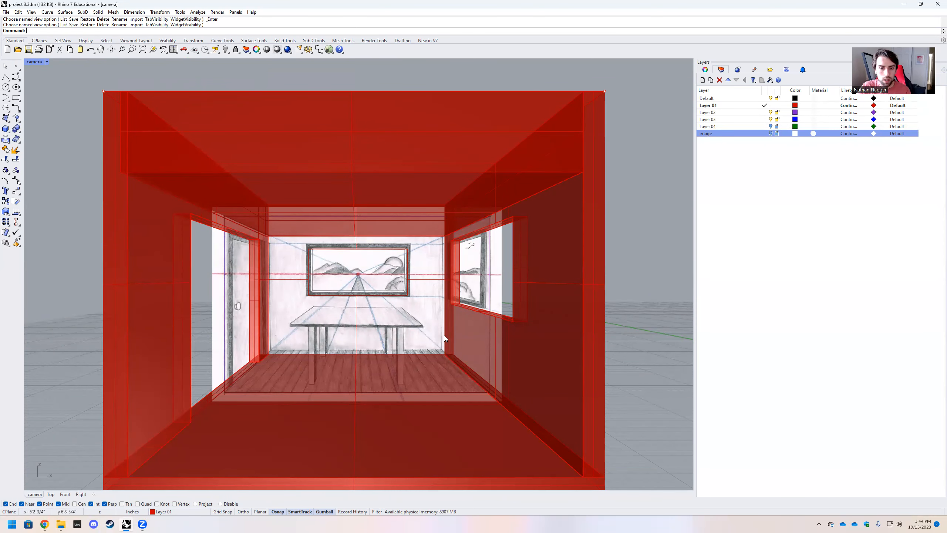
scroll(444, 336, down, 3)
scroll(435, 330, up, 3)
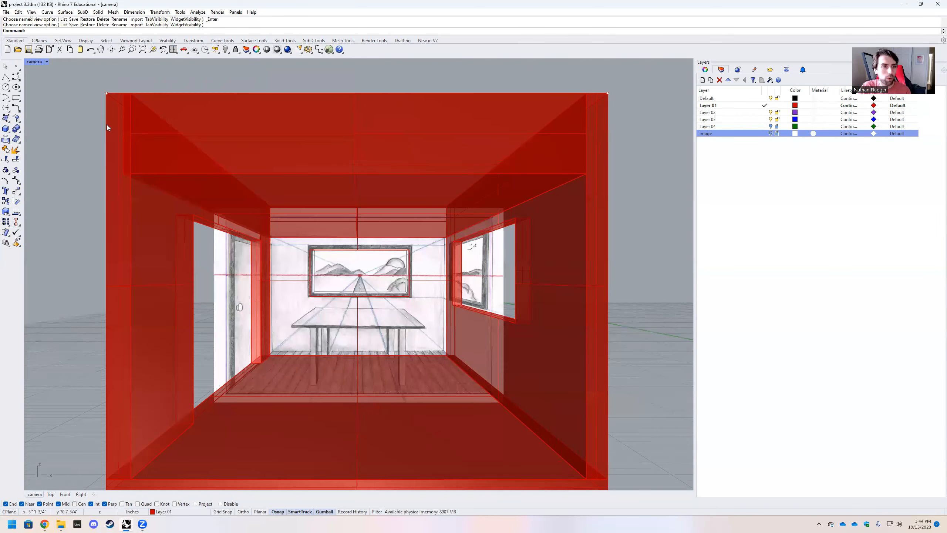
- Return to the four-viewport layout and examine how the room and the drawing line up in the Top and Front views
double_click(35, 61)
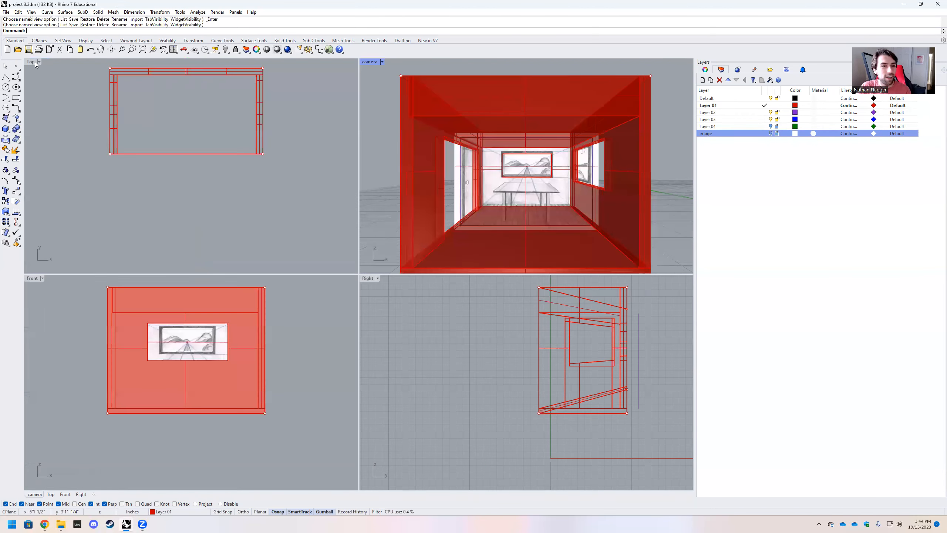
scroll(261, 204, down, 2)
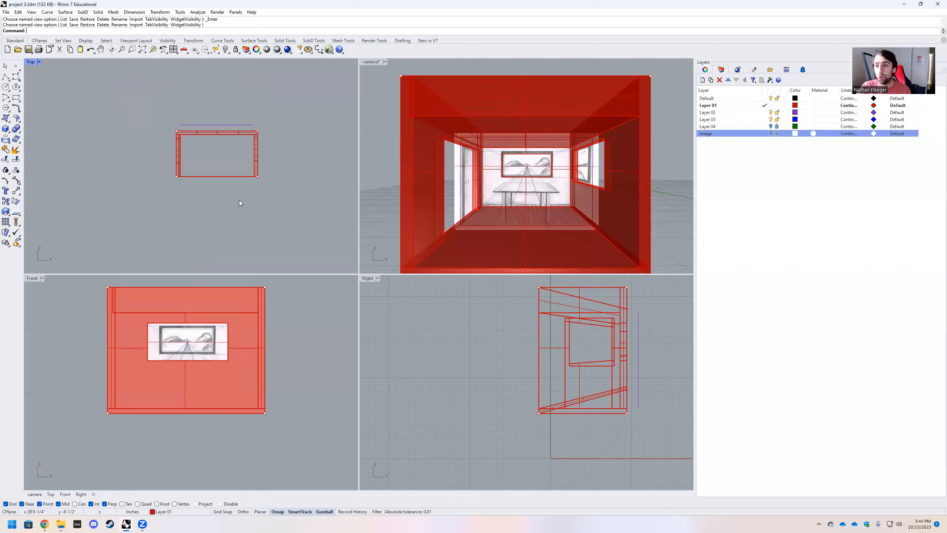
scroll(272, 227, down, 2)
scroll(135, 341, down, 3)
scroll(174, 343, up, 4)
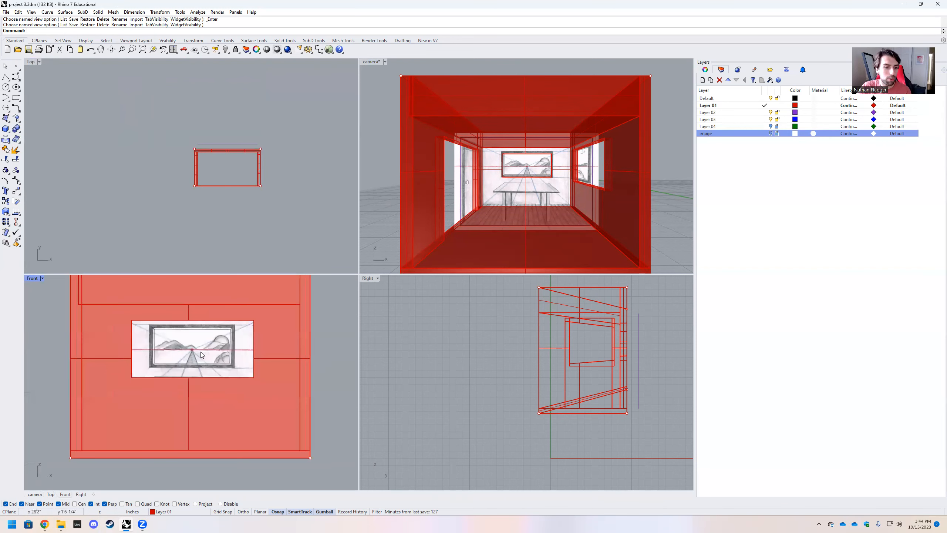
scroll(181, 340, down, 4)
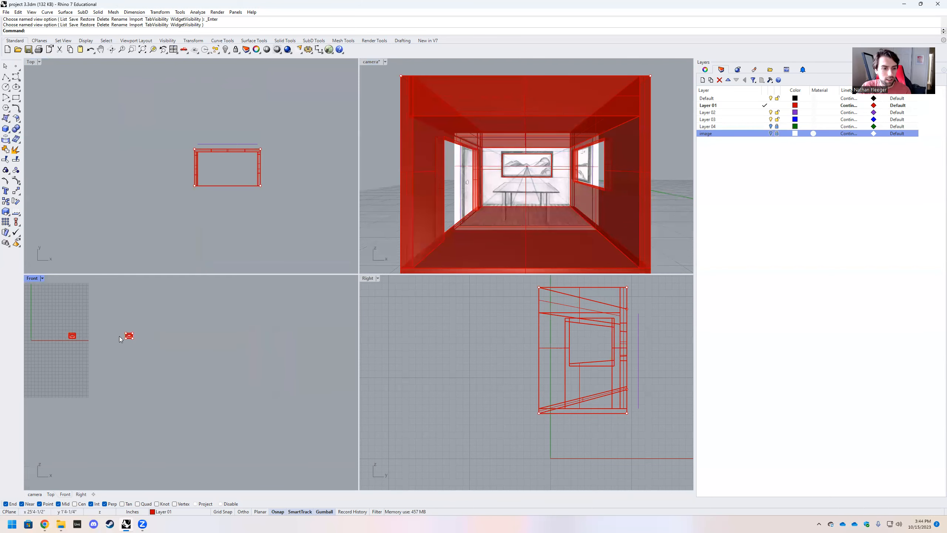
scroll(139, 351, up, 2)
scroll(140, 352, up, 3)
scroll(114, 331, down, 4)
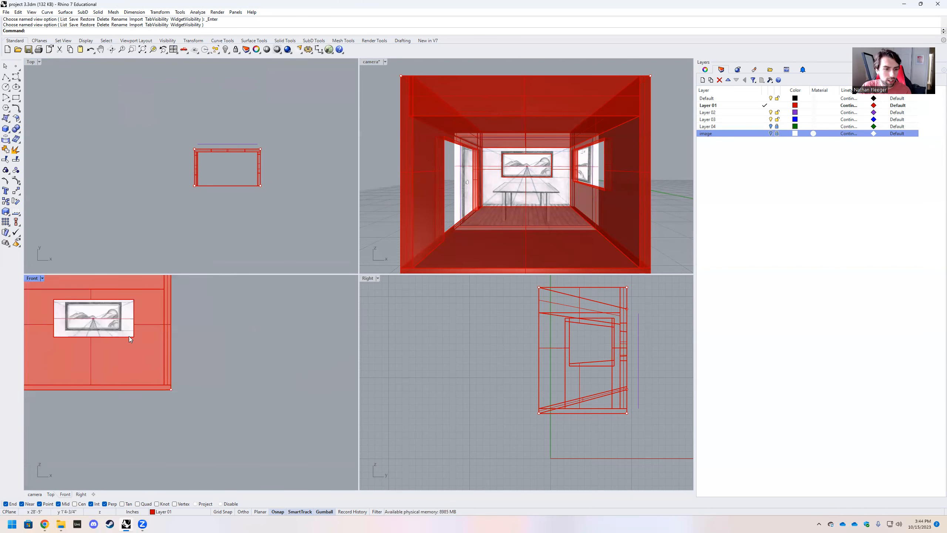
scroll(48, 304, up, 4)
scroll(48, 304, down, 1)
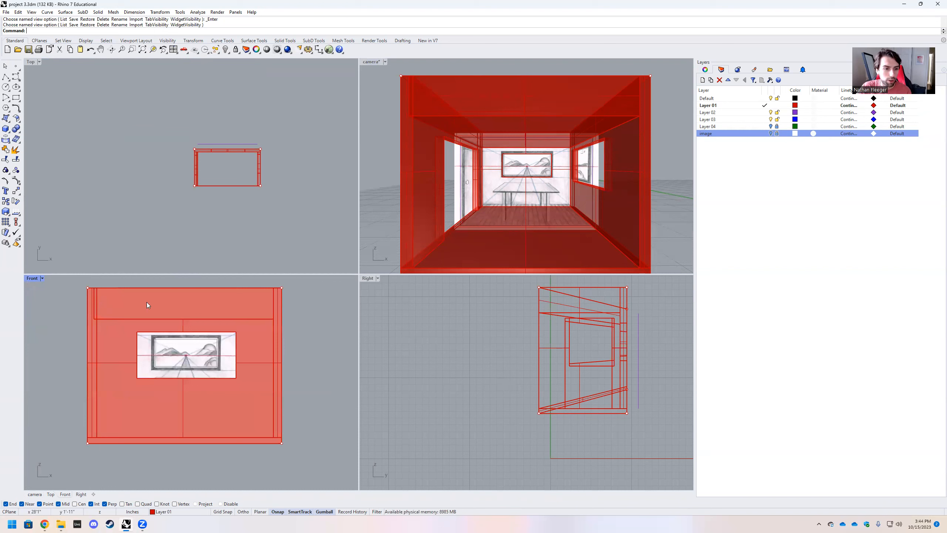
click(96, 331)
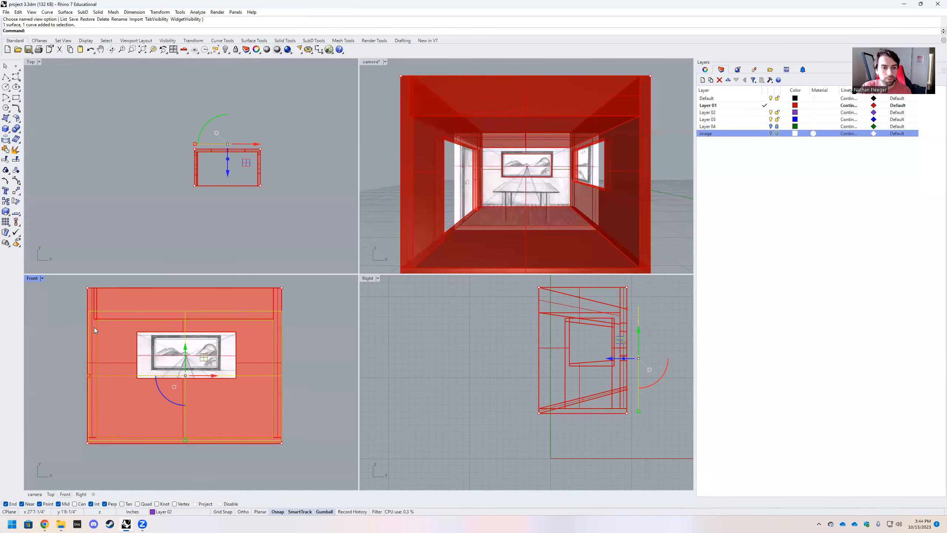
click(182, 232)
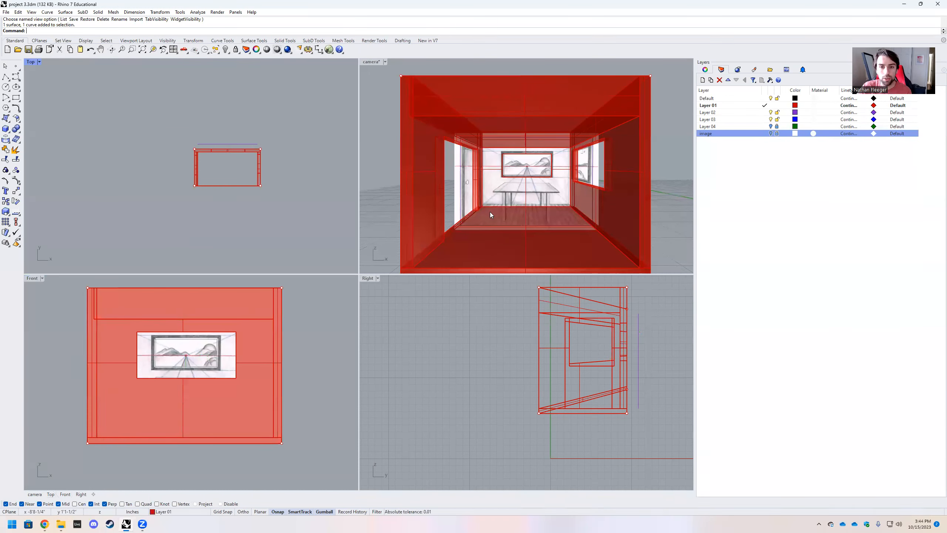
- Select the four cage control points at the corners of the room's back wall
scroll(473, 232, down, 5)
right_drag(473, 232, 441, 189)
click(434, 180)
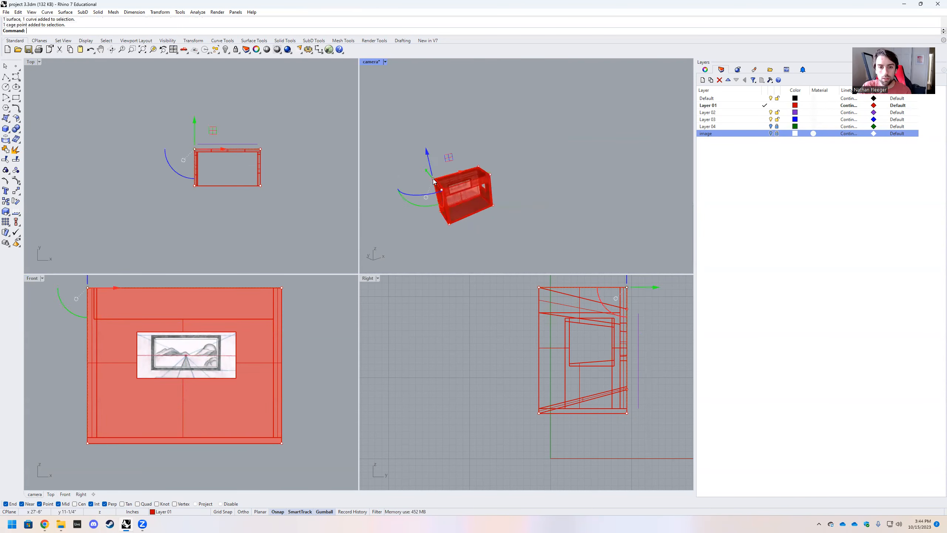
shift+click(479, 167)
right_drag(507, 214, 449, 146)
shift+click(449, 147)
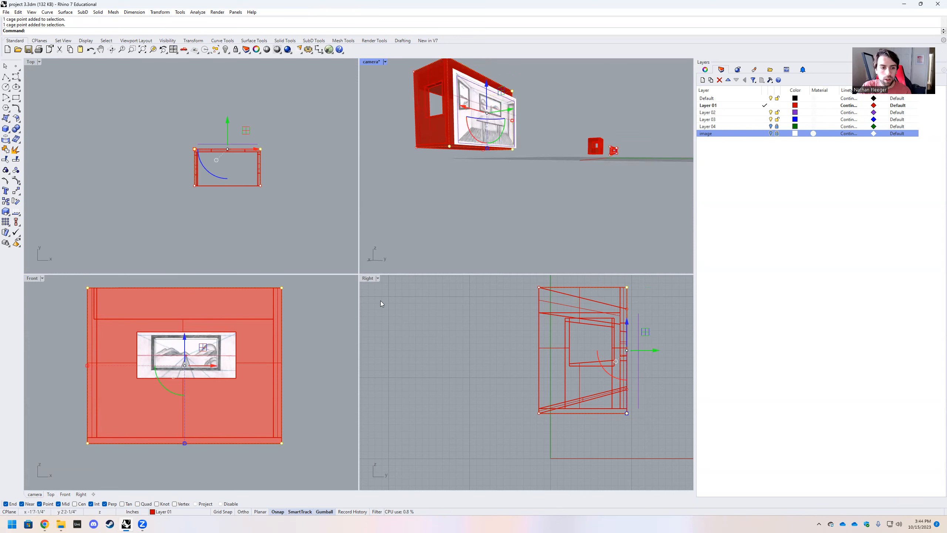
- Scale the selected back cage points uniformly inward in the Front view, then maximize that view and refine the scale slightly
scroll(252, 341, down, 2)
scroll(262, 355, up, 5)
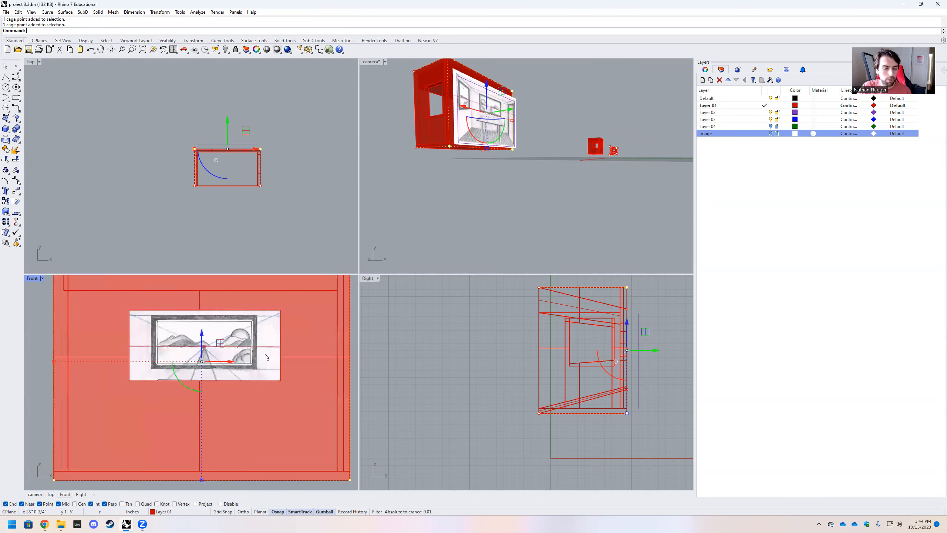
scroll(268, 352, down, 2)
scroll(258, 309, up, 1)
scroll(161, 397, down, 2)
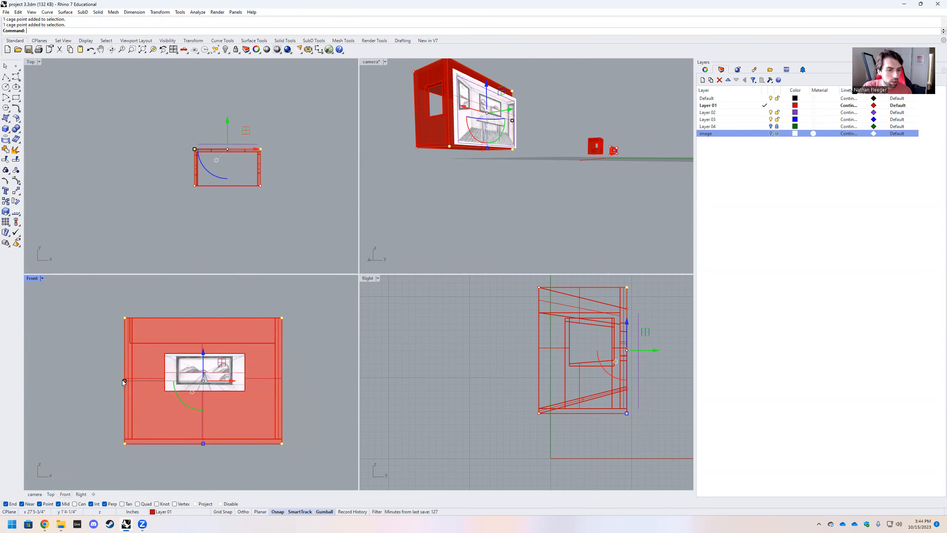
drag(125, 381, 150, 385)
scroll(155, 384, up, 2)
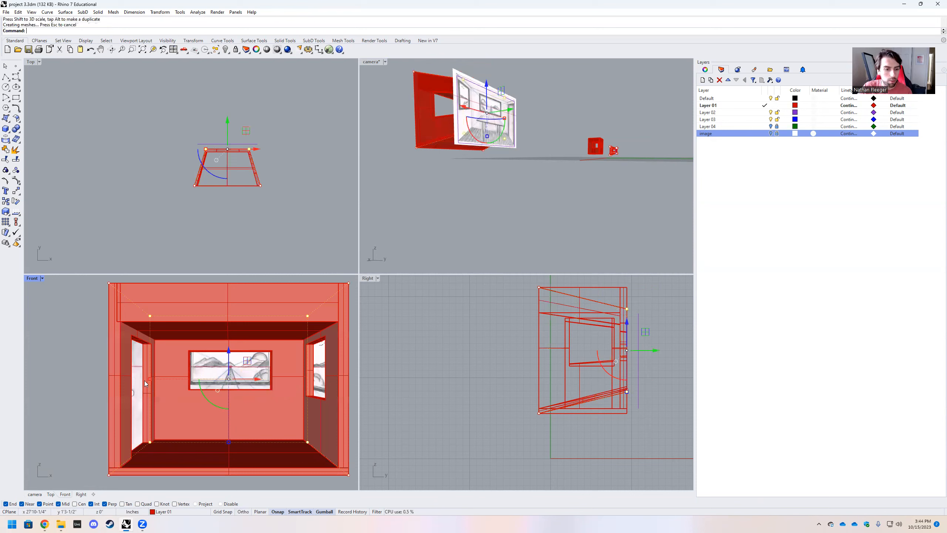
double_click(33, 278)
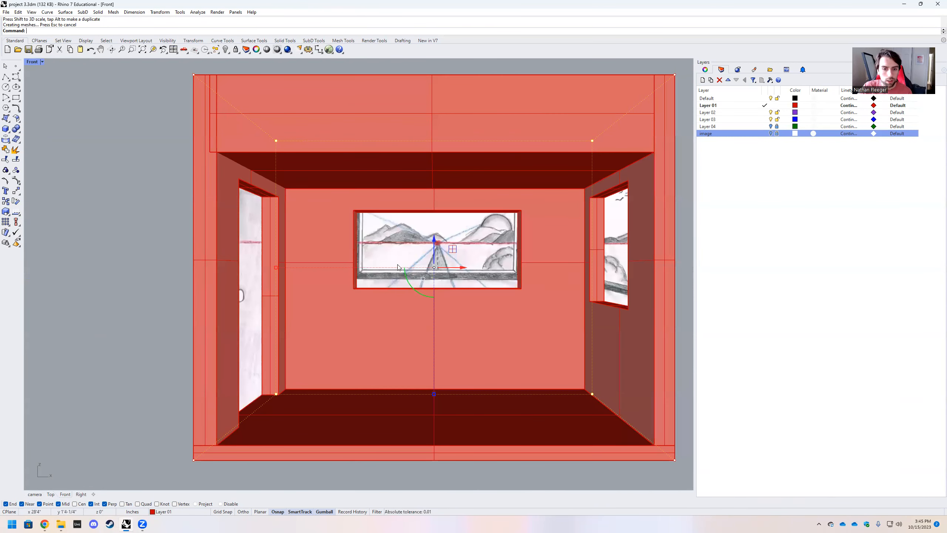
mouse_move(273, 267)
mouse_down()
mouse_move(257, 270)
mouse_move(273, 266)
mouse_up()
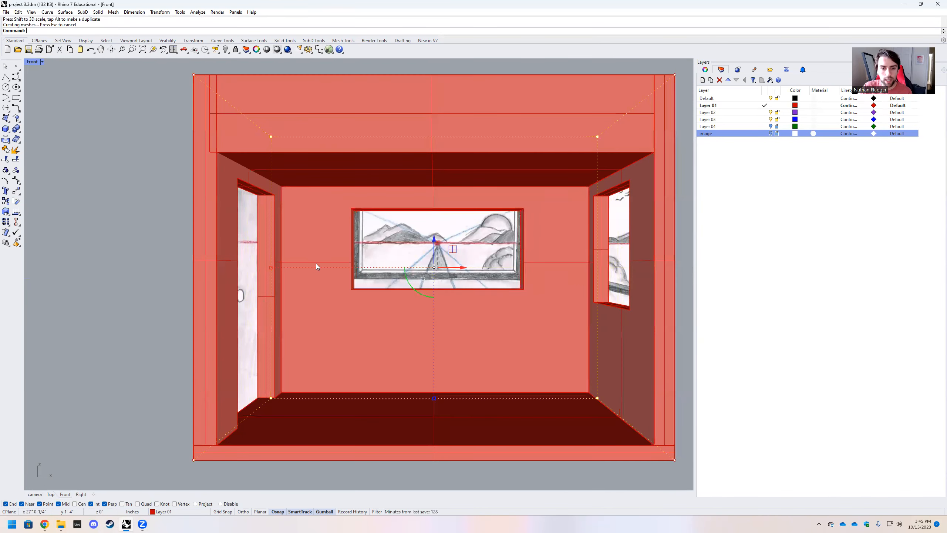
- Move the selected back cage points up and slightly right in the Front view, towards the drawing's vanishing point
scroll(257, 253, down, 4)
scroll(337, 244, up, 3)
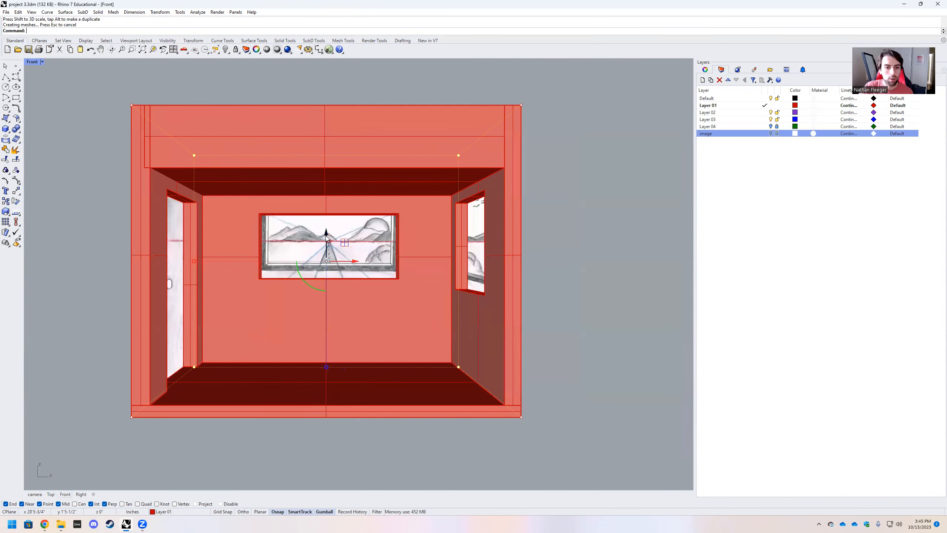
drag(327, 240, 330, 229)
scroll(323, 256, up, 3)
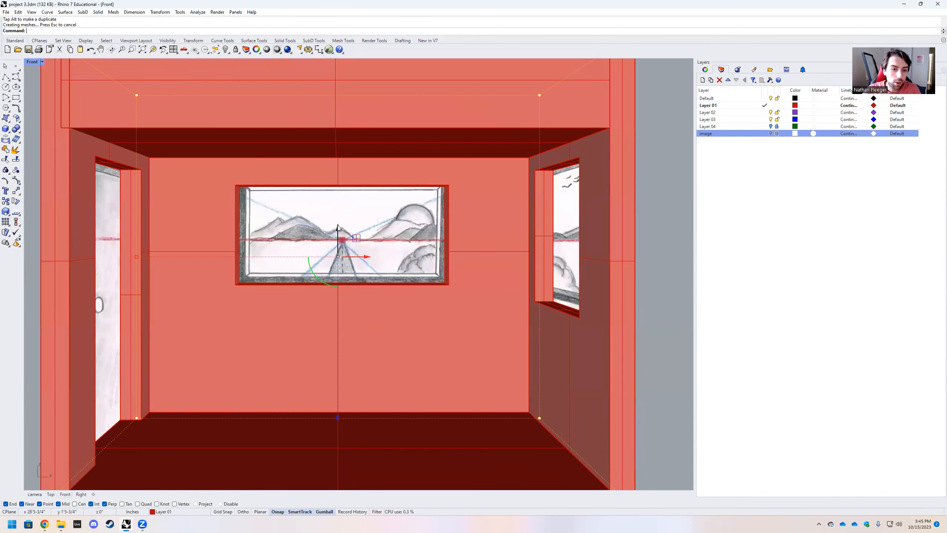
drag(340, 228, 338, 222)
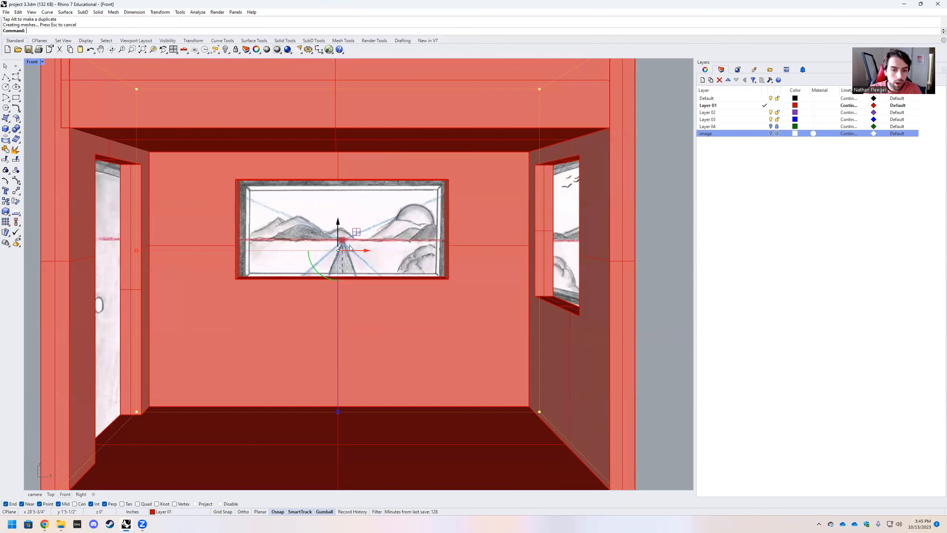
drag(352, 251, 368, 244)
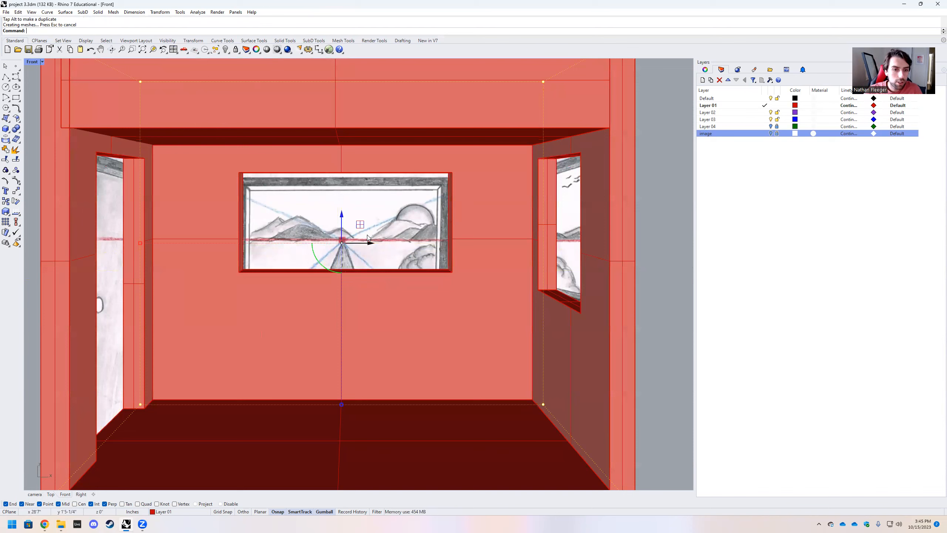
- Shrink the back cage points further and shift them slightly down and left to fit the window opening to the drawn window, then deselect them
mouse_move(342, 403)
mouse_down()
mouse_move(336, 411)
mouse_move(339, 389)
mouse_up()
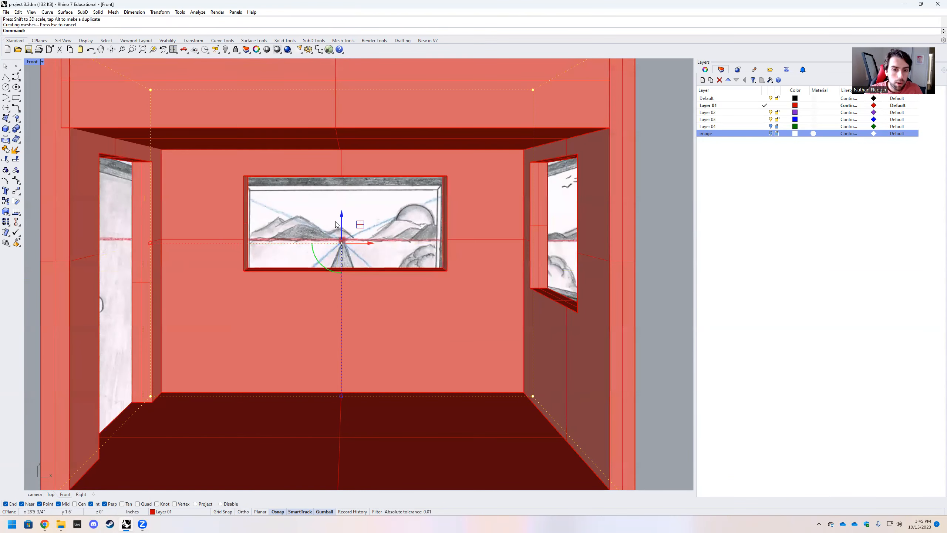
drag(340, 231, 360, 254)
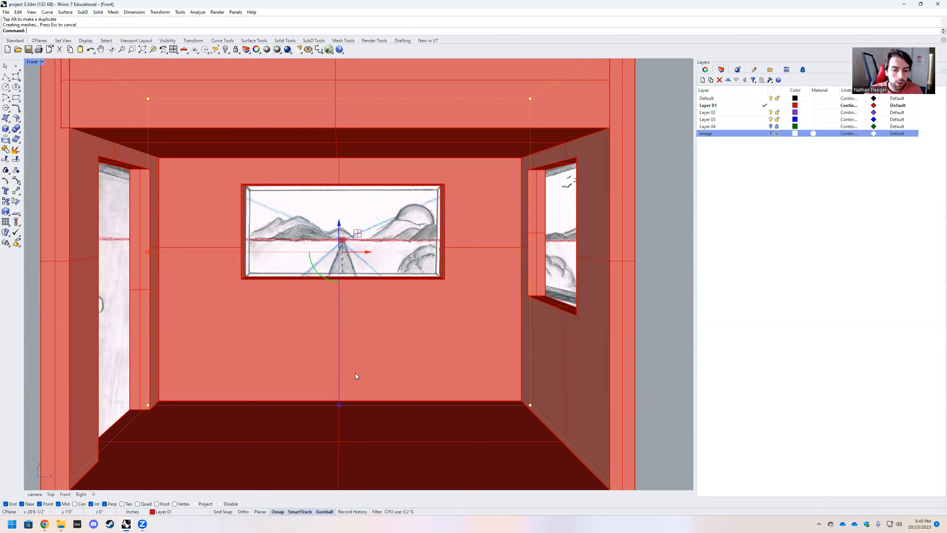
shift+drag(339, 405, 338, 401)
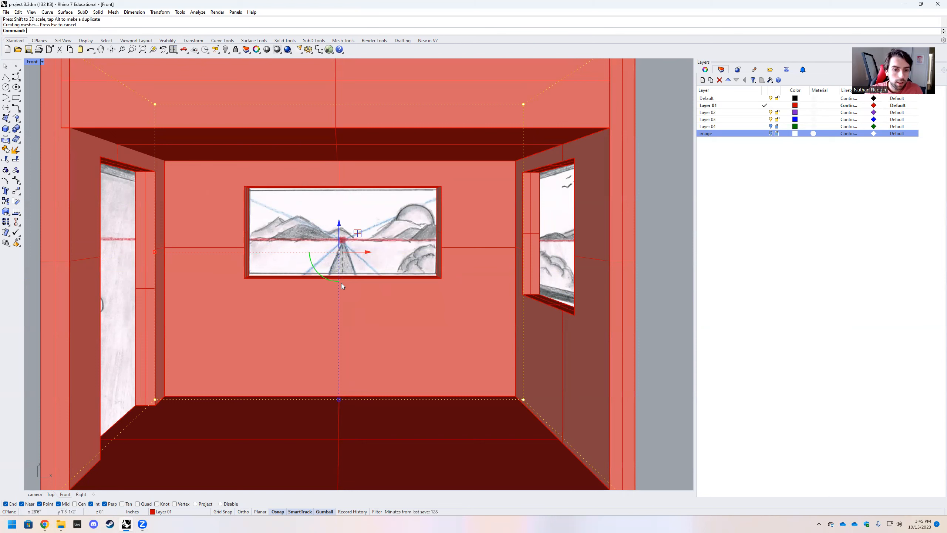
drag(340, 400, 339, 404)
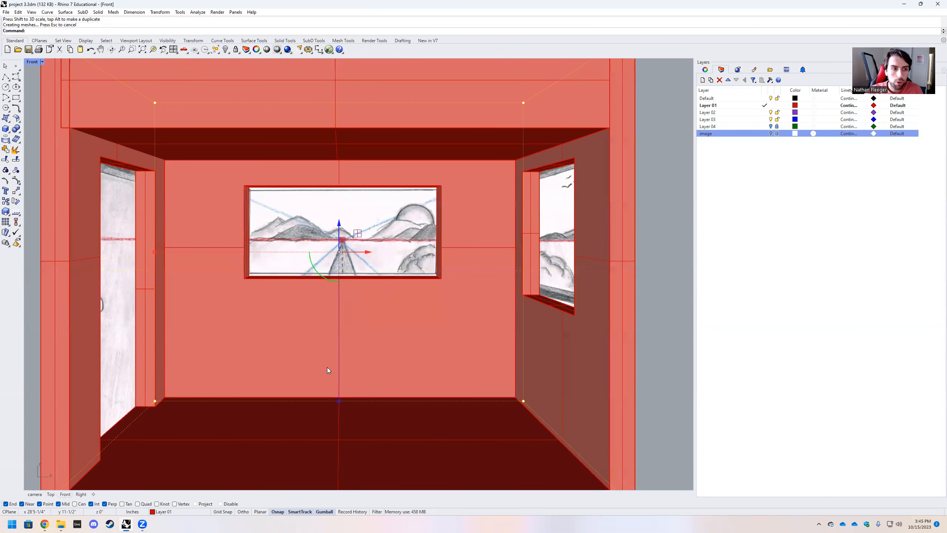
scroll(404, 289, down, 3)
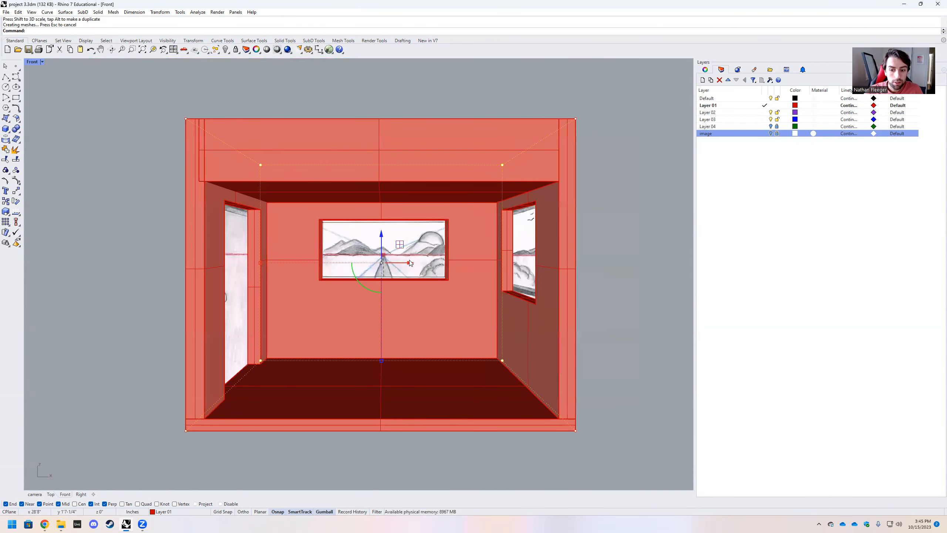
click(589, 282)
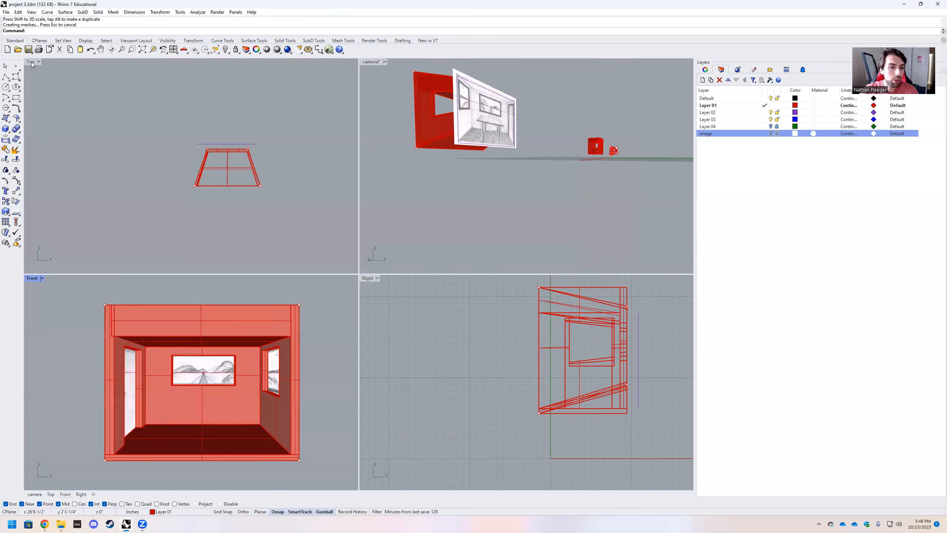
- Select the deformed room's cage together with the drawing in the Front view and zoom all viewports to the selection
drag(89, 293, 328, 484)
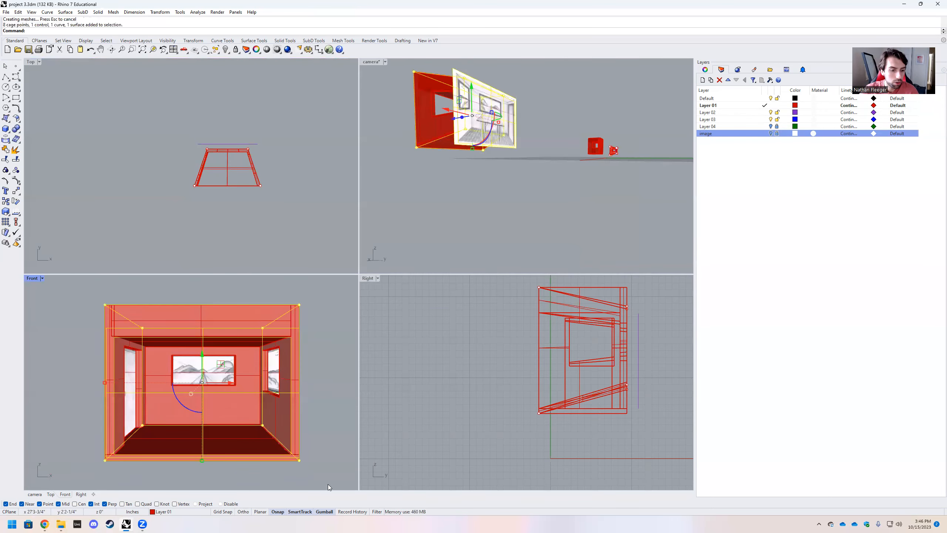
text(zsa)
key(Return)
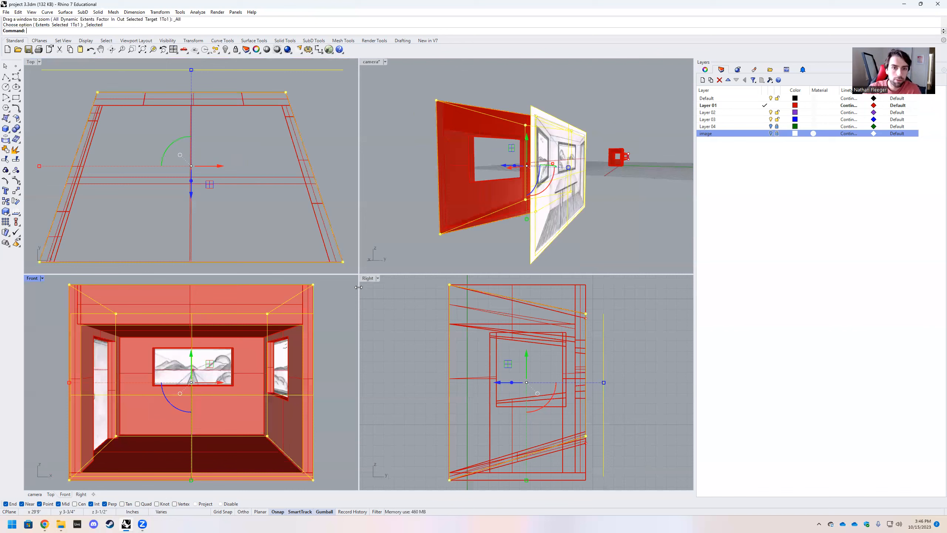
- Set the camera viewport to the standard Perspective view, zoom out to the room and clear the selection
click(385, 62)
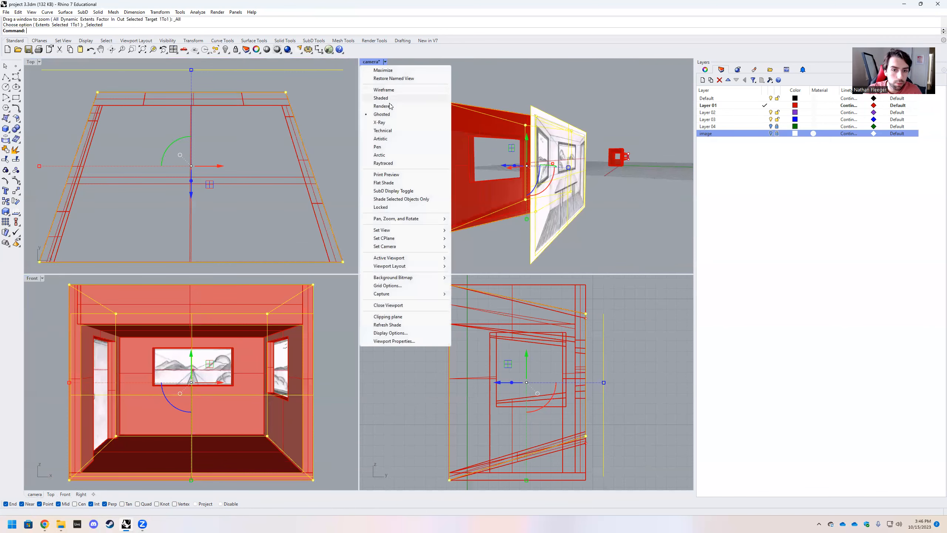
mouse_move(409, 232)
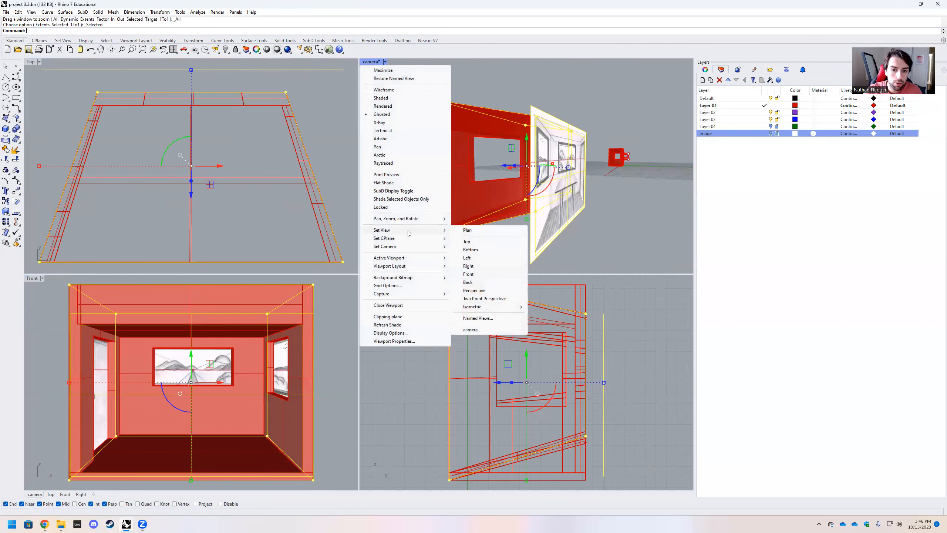
click(482, 291)
scroll(531, 180, down, 10)
click(629, 246)
- Examine the deformed room from several angles in the Perspective view and compare its forced perspective with the drawing behind it
right_drag(581, 235, 527, 175)
scroll(238, 382, down, 3)
scroll(238, 382, up, 3)
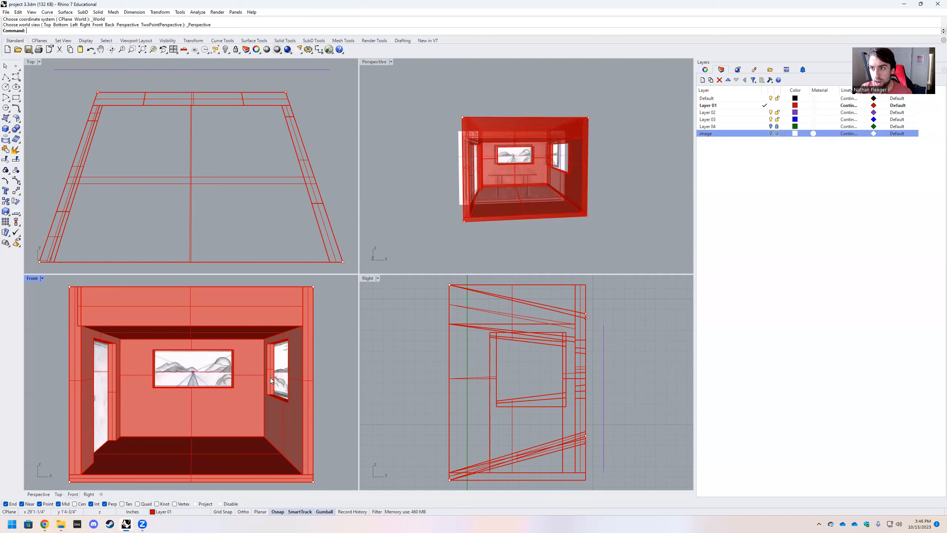
scroll(175, 353, down, 1)
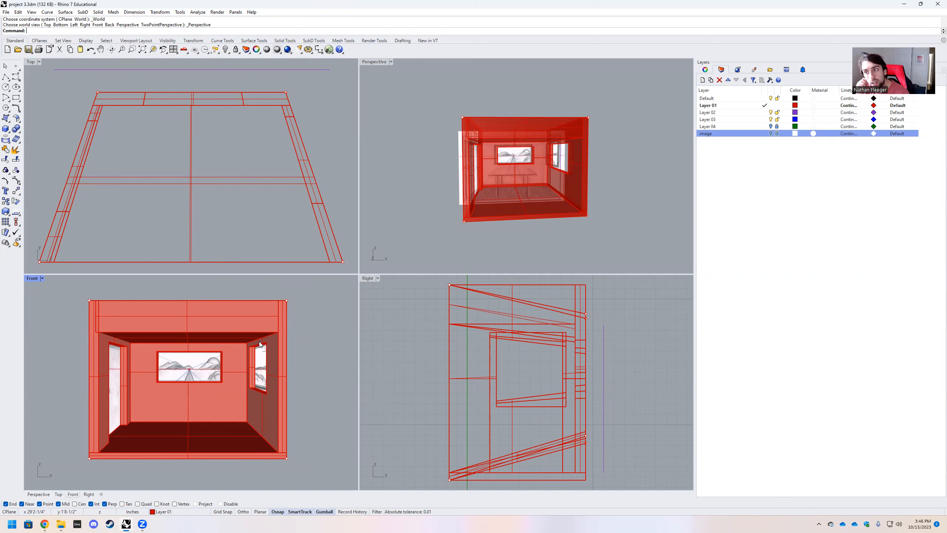
scroll(555, 195, up, 5)
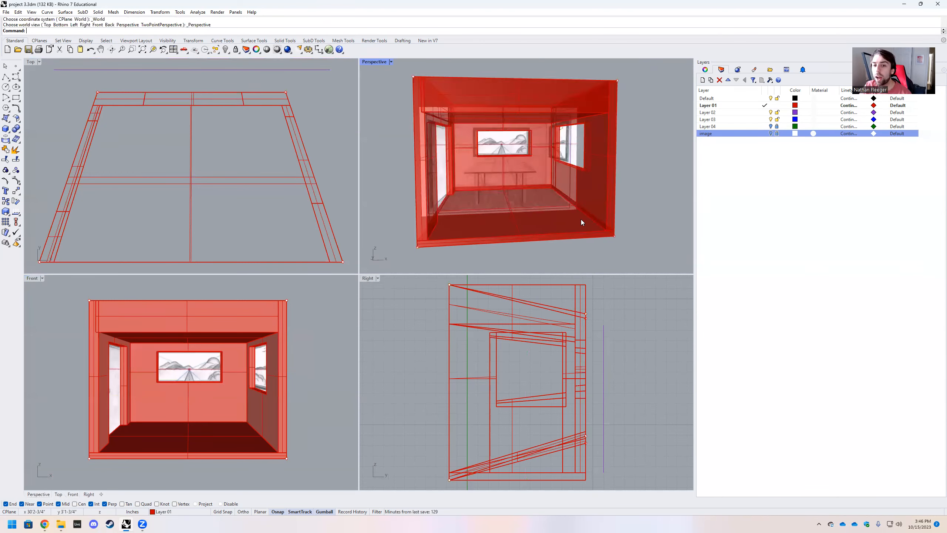
right_drag(574, 207, 506, 192)
scroll(507, 193, down, 1)
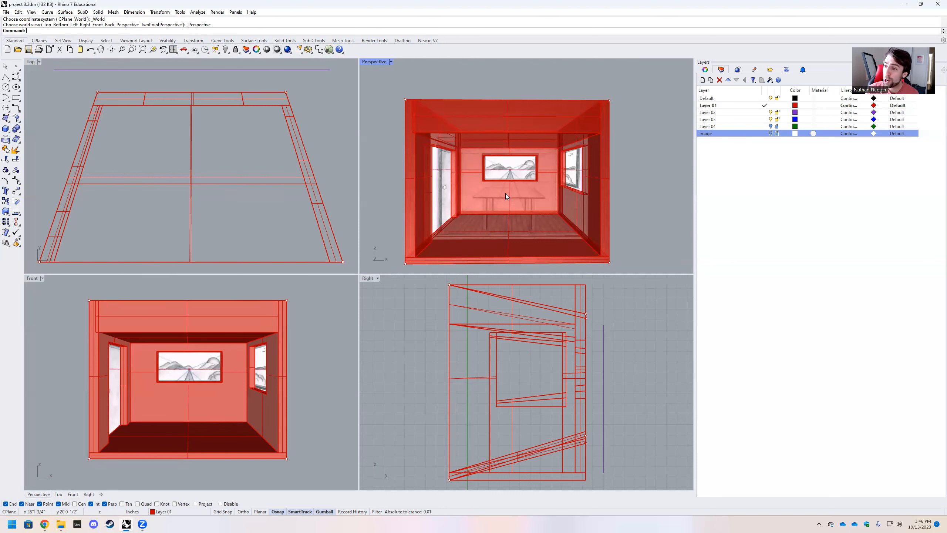
right_drag(652, 201, 514, 233)
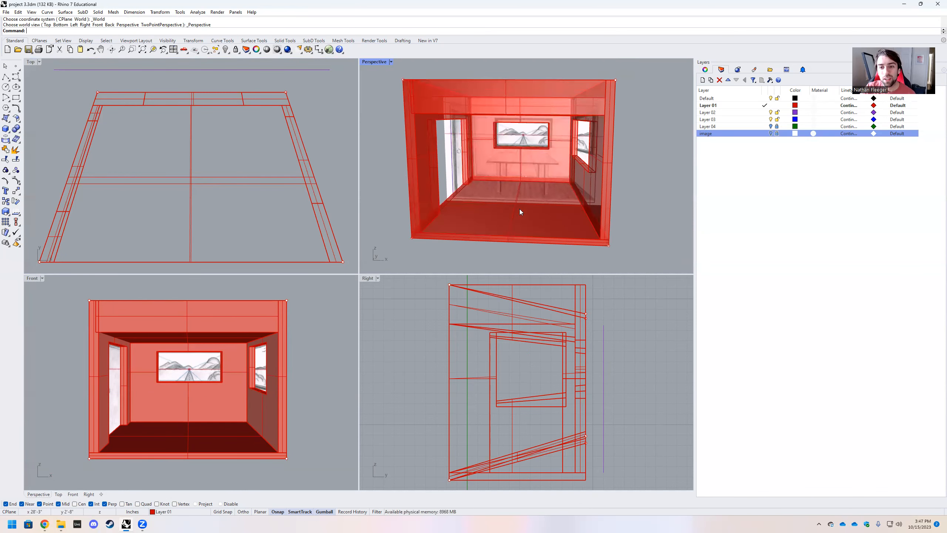